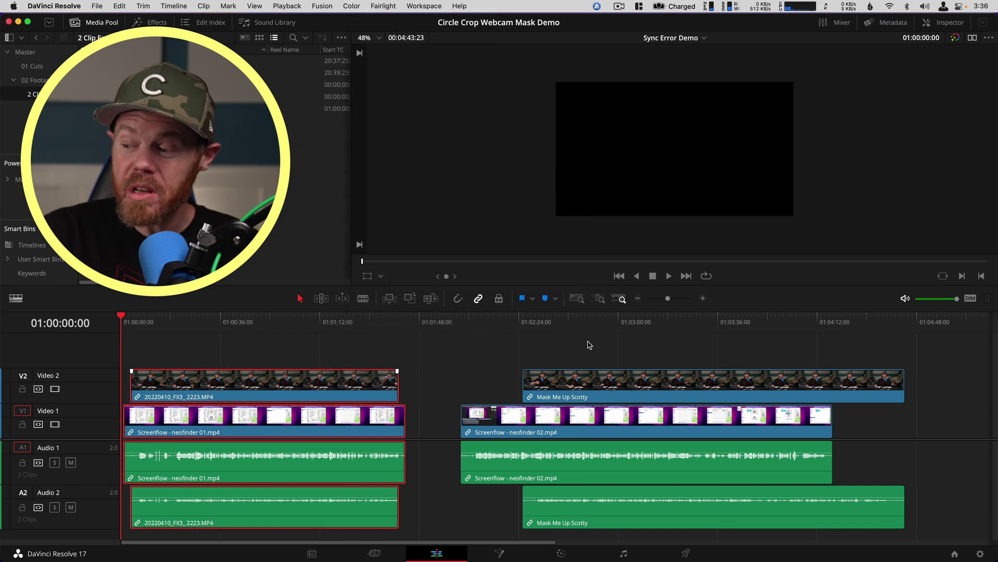
- On the neofinder 02 timeline, open the clip menu and choose the waveform alignment option
right_click(589, 378)
click(817, 217)
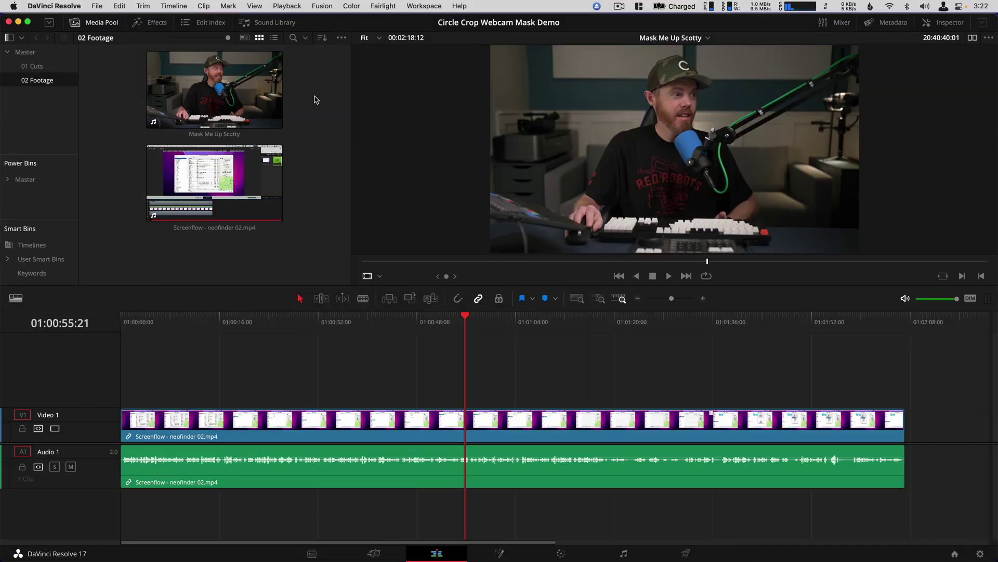
- Place Mask Me Up Scotty above the screen recording and select both clips
drag(235, 86, 248, 386)
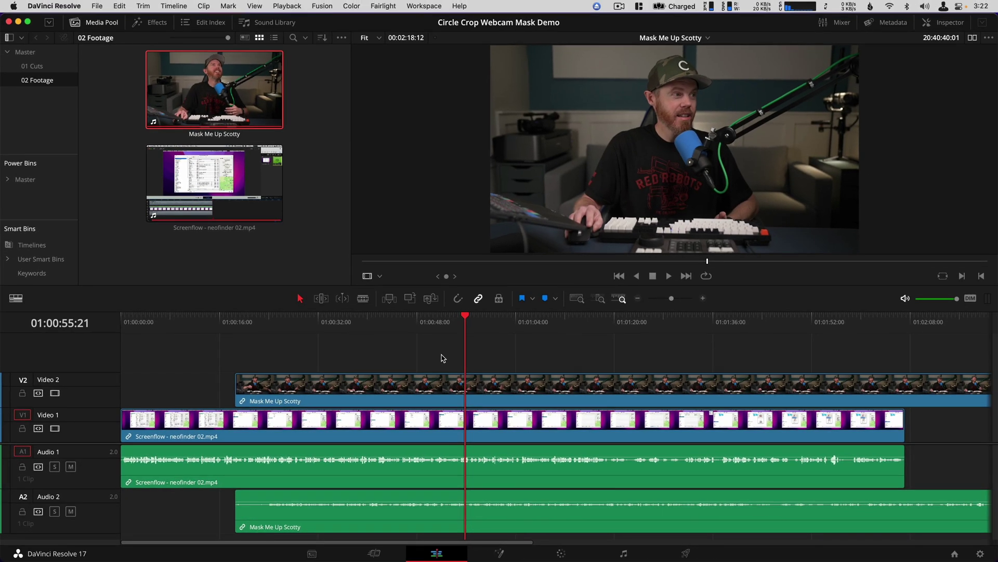
drag(434, 355, 520, 499)
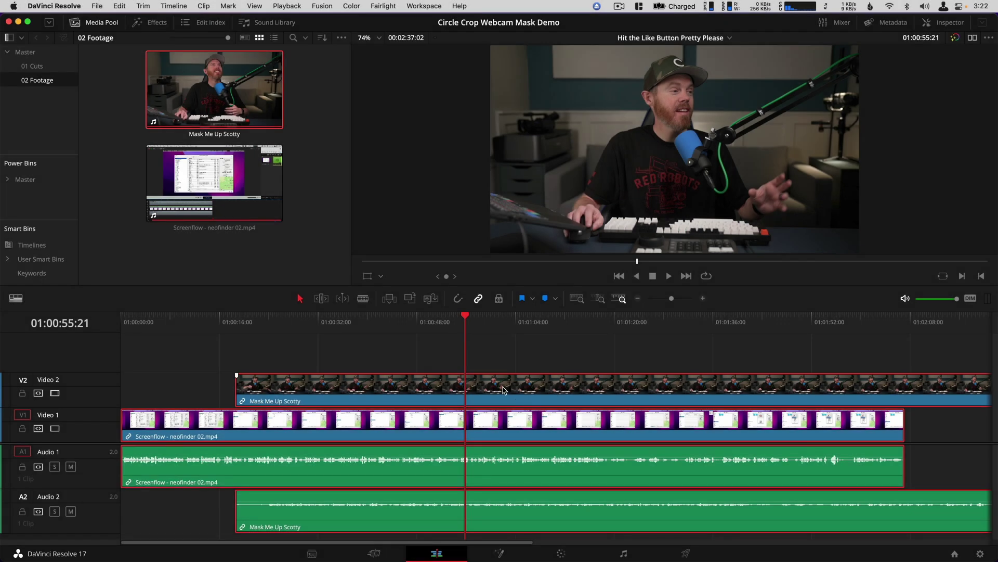
- Auto Align the selected webcam and screen-recording clips Based On Waveform
right_click(504, 390)
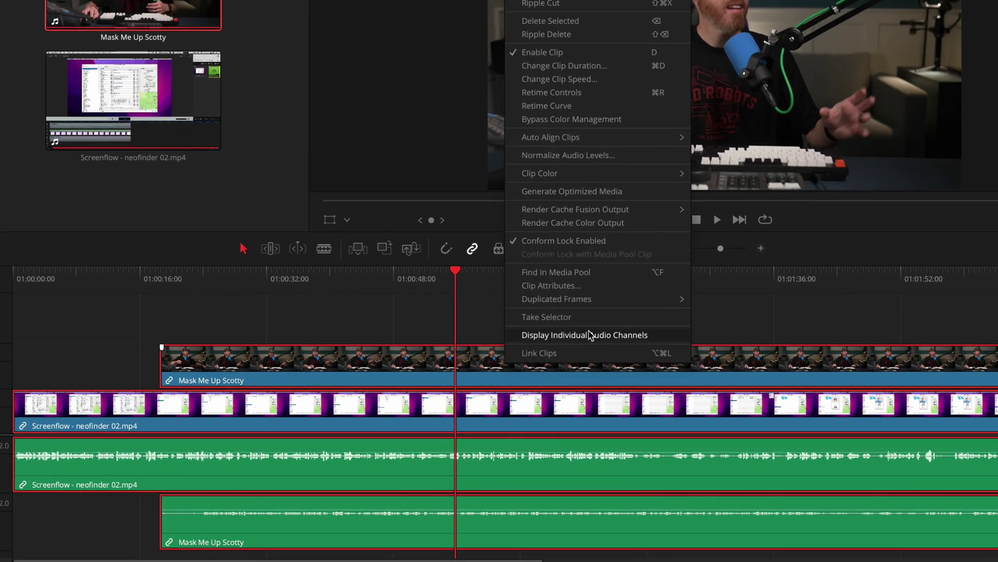
mouse_move(551, 136)
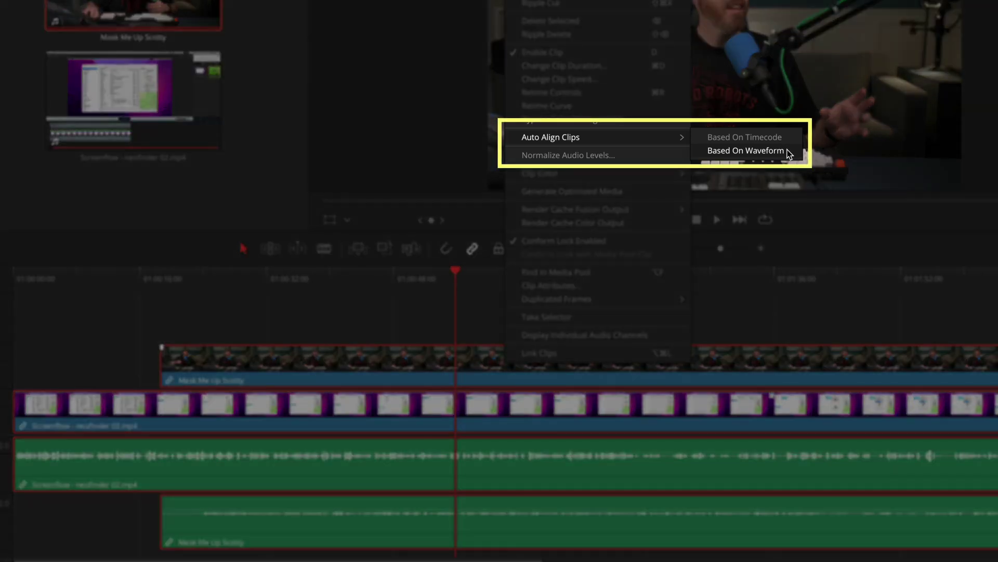
click(788, 153)
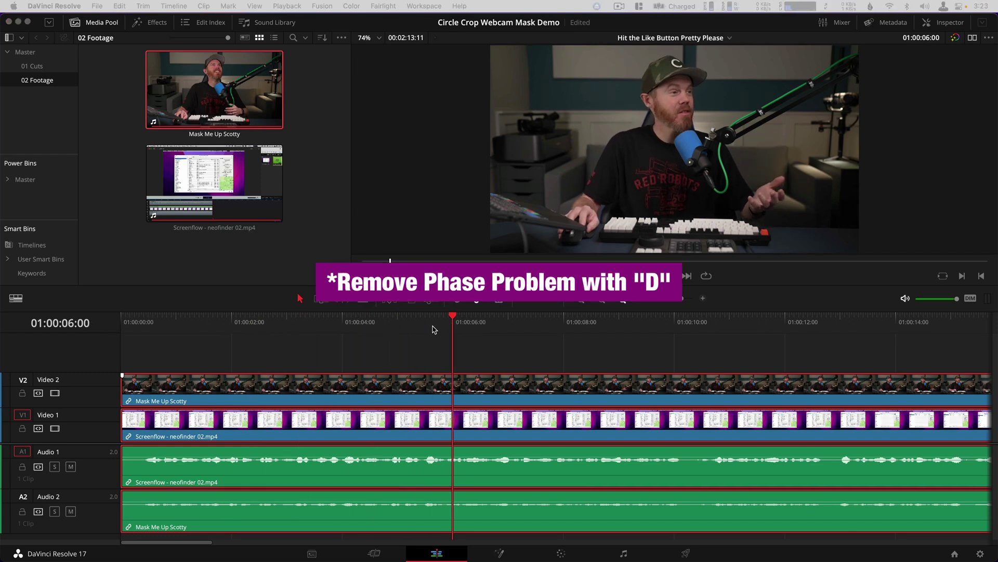
- Disable only the webcam clip's A2 audio so it stops phasing
click(429, 346)
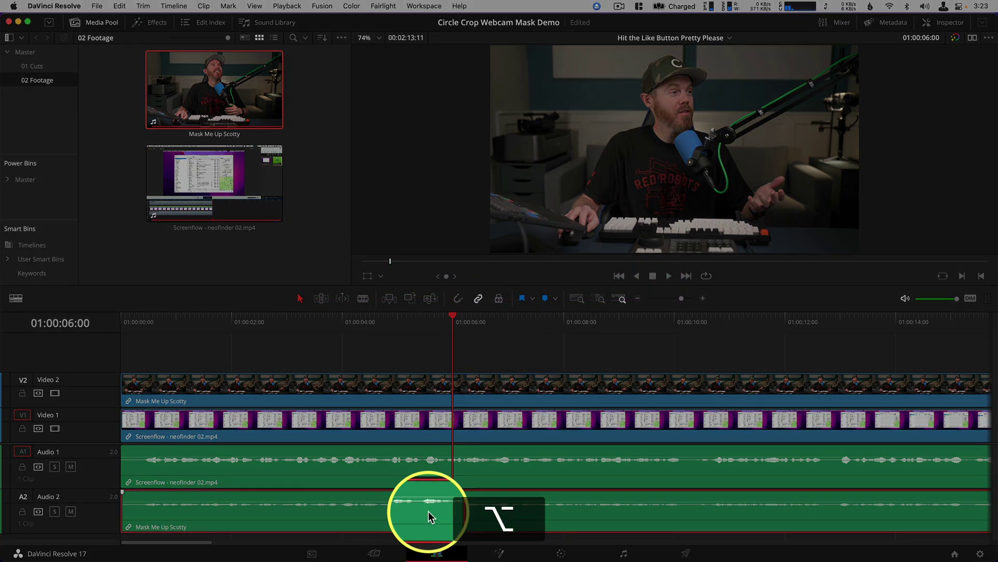
alt+click(428, 514)
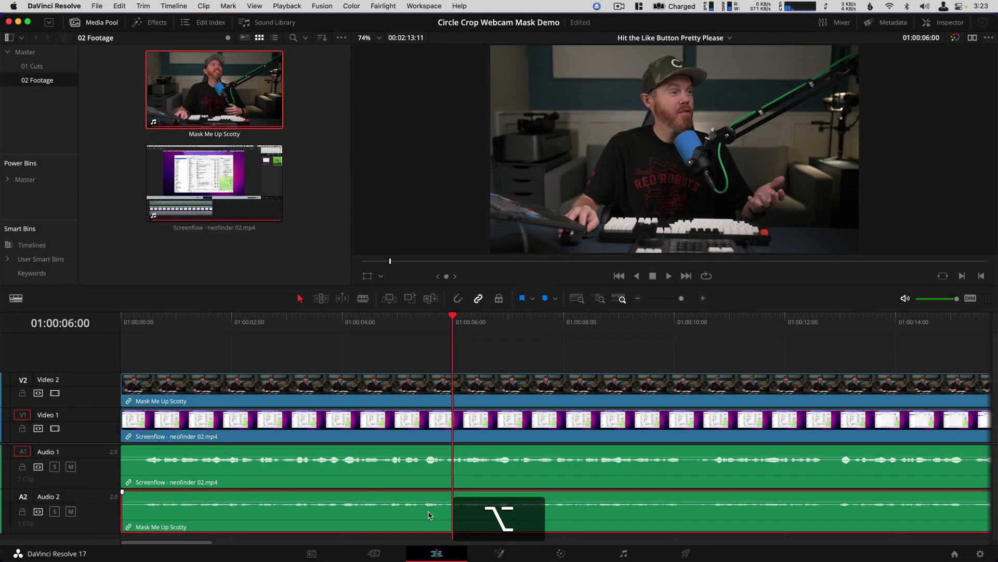
key(d)
key(d)
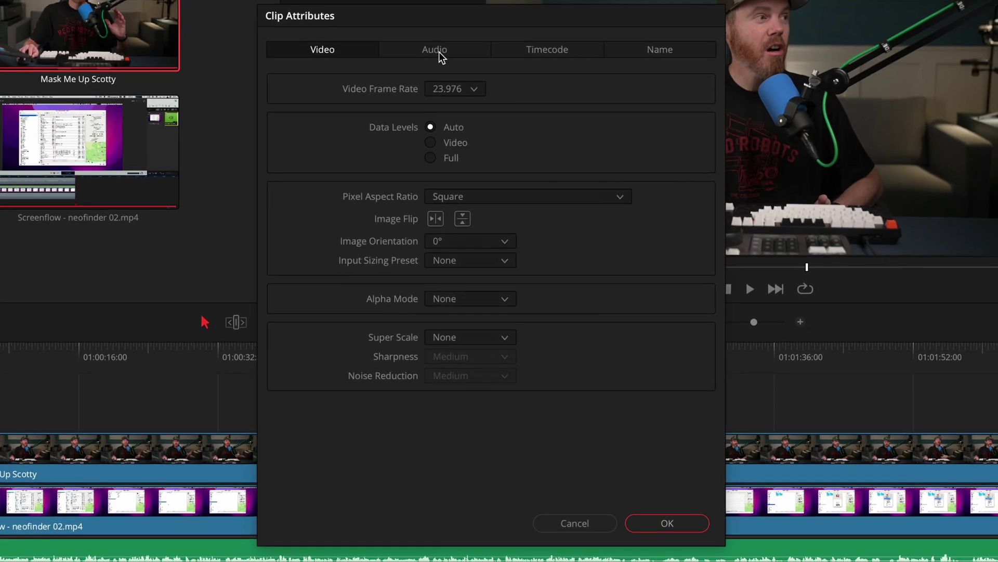
- Check the clip's audio attributes, then waveform-align the Sync Error Demo webcam clips
click(439, 52)
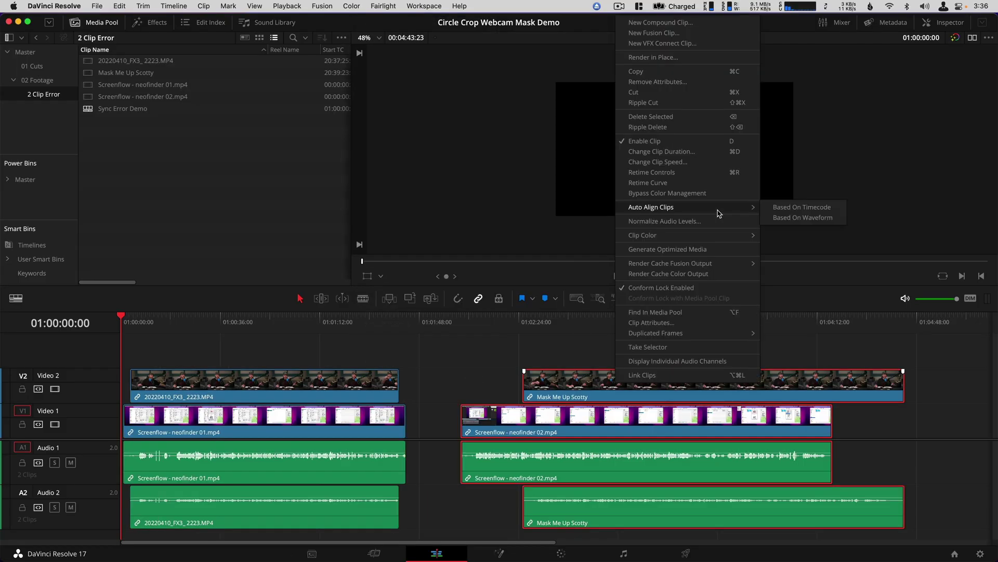
click(818, 217)
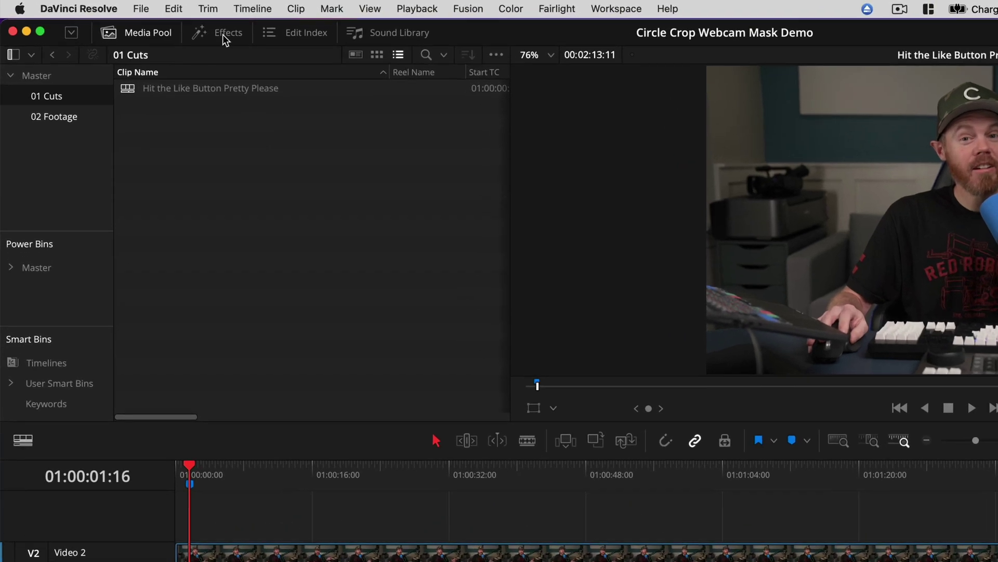
- Apply Open FX's Resolve FX Transform to the Mask Me Up Scotty clip on V2
click(222, 33)
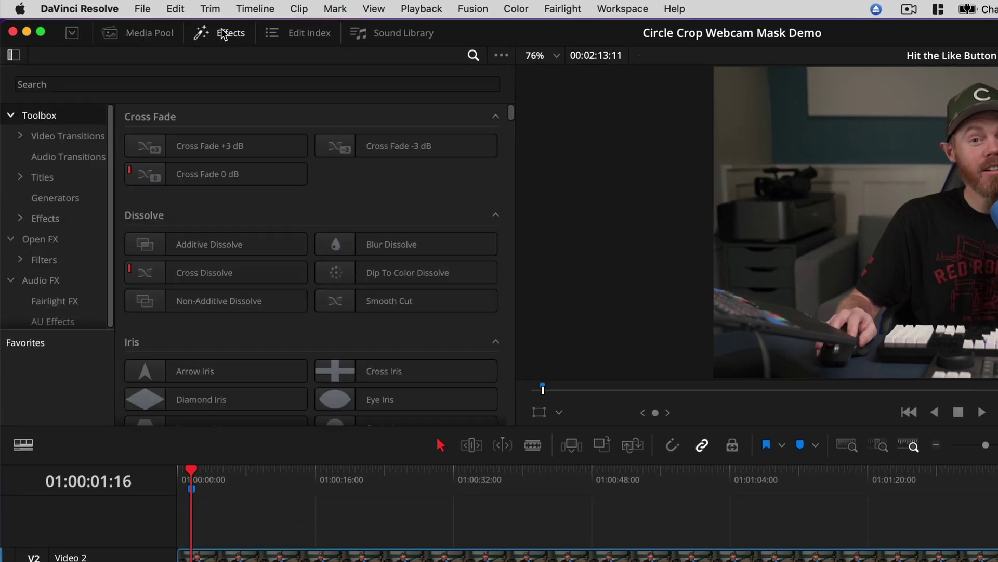
click(39, 240)
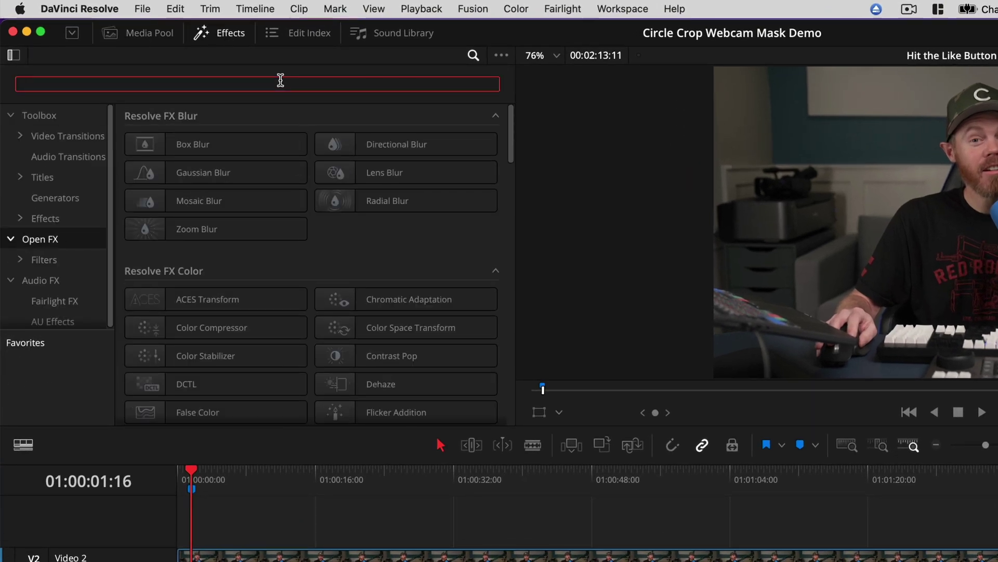
text(transf)
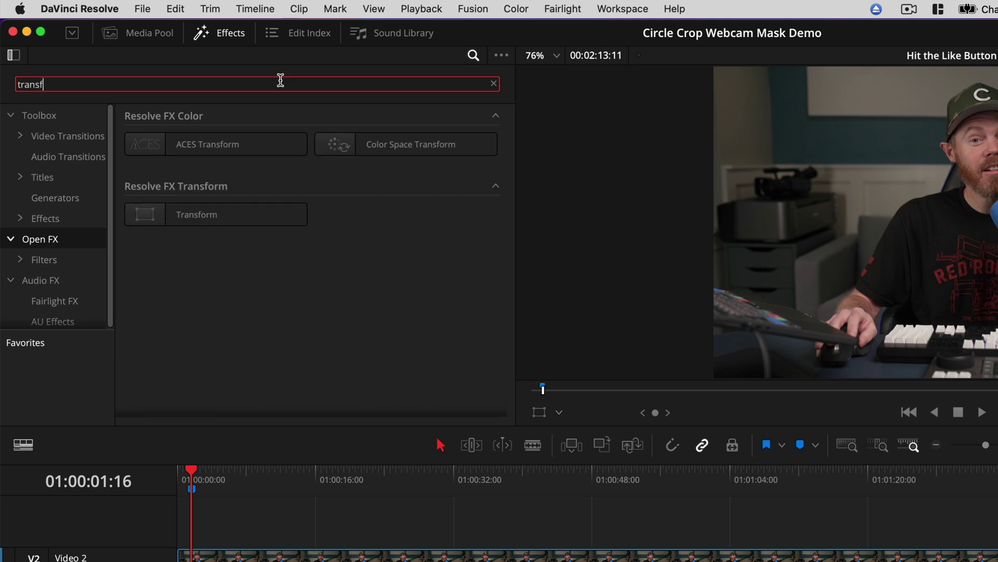
text(orm)
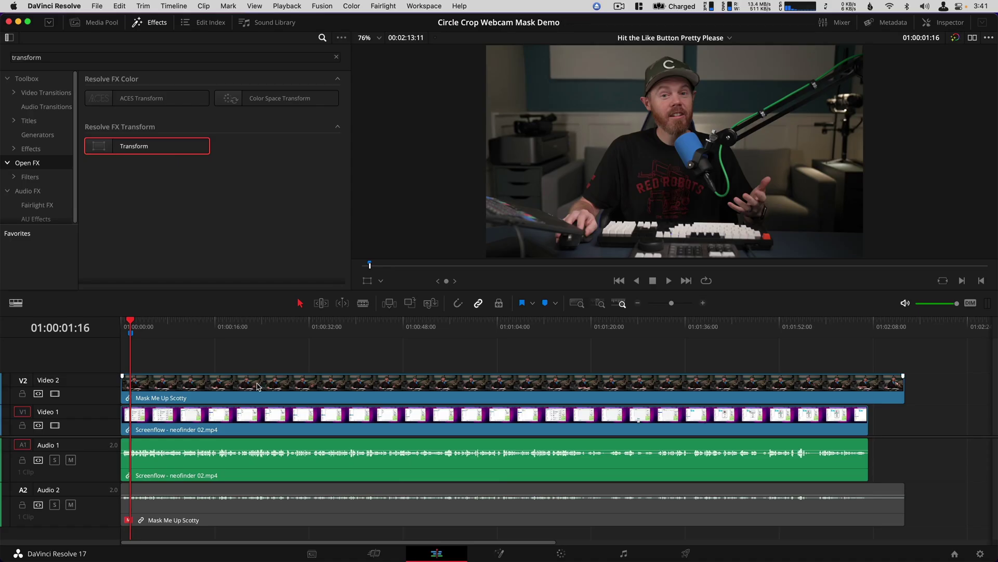
click(257, 384)
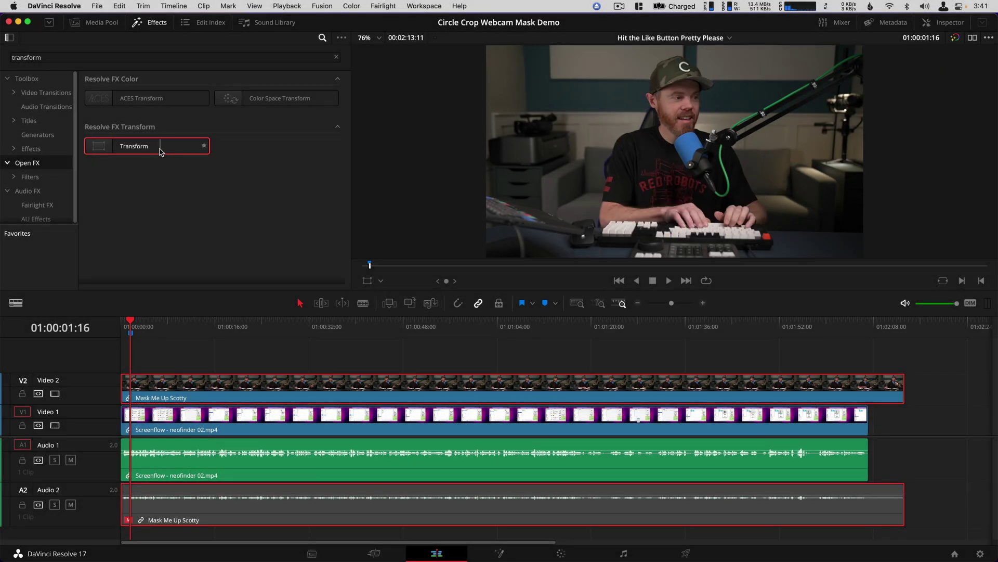
double_click(159, 148)
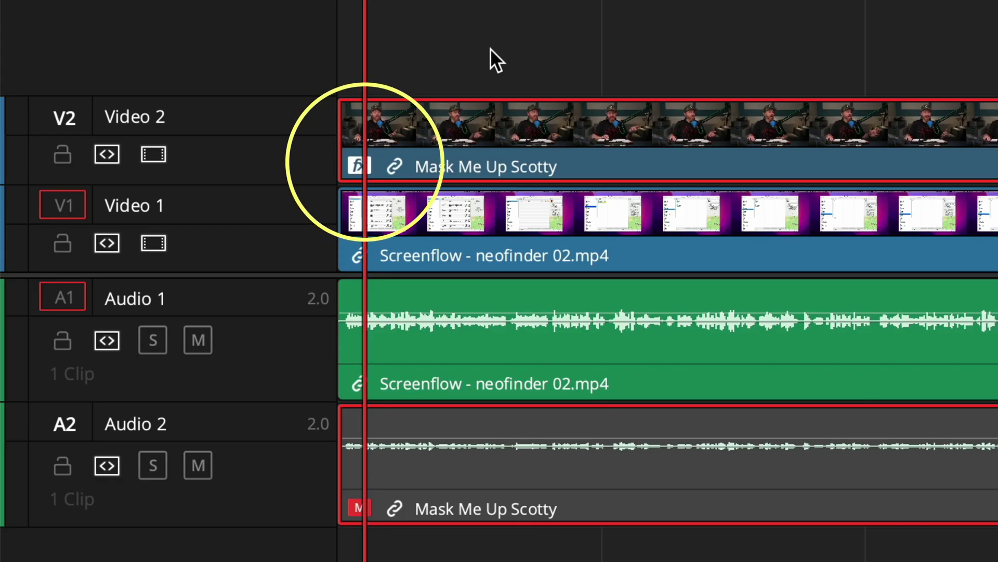
click(490, 49)
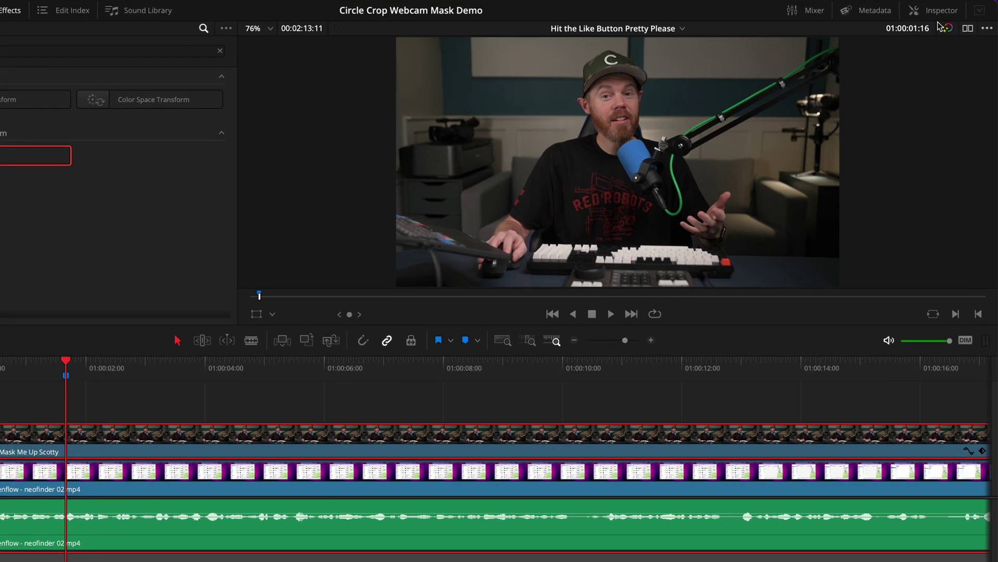
click(942, 14)
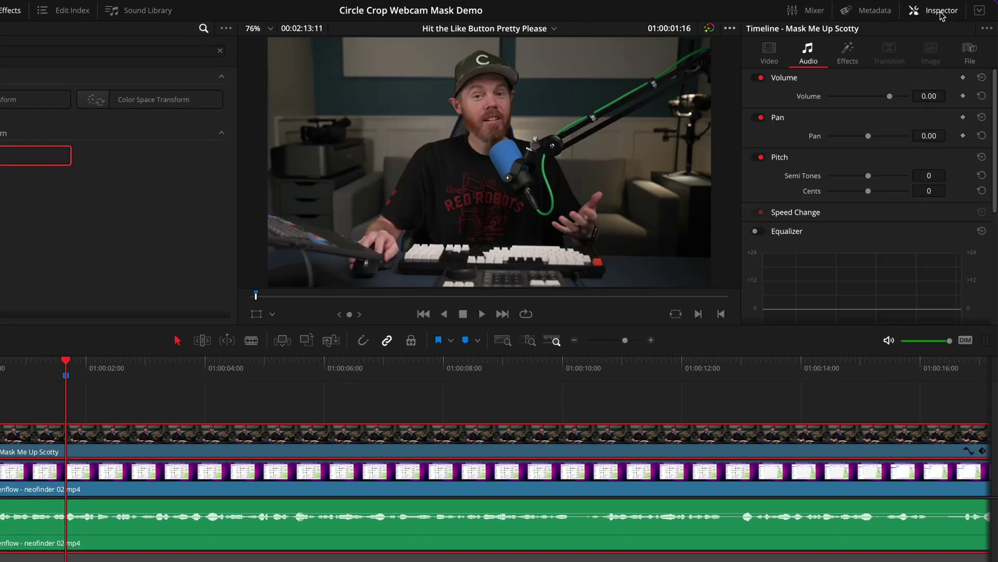
- Set the Transform effect's Edge Rounding to 1.0 in the Inspector
click(847, 53)
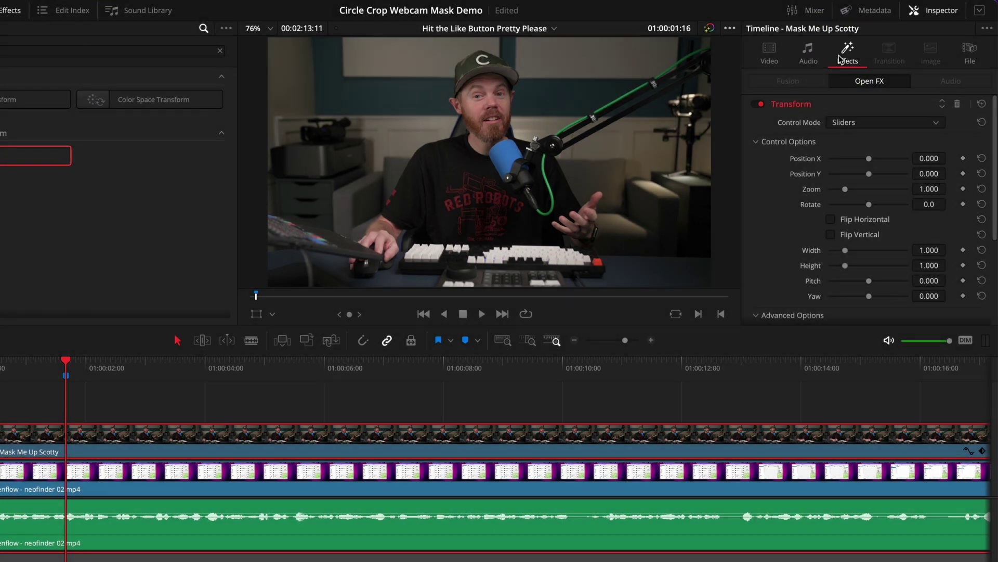
click(979, 10)
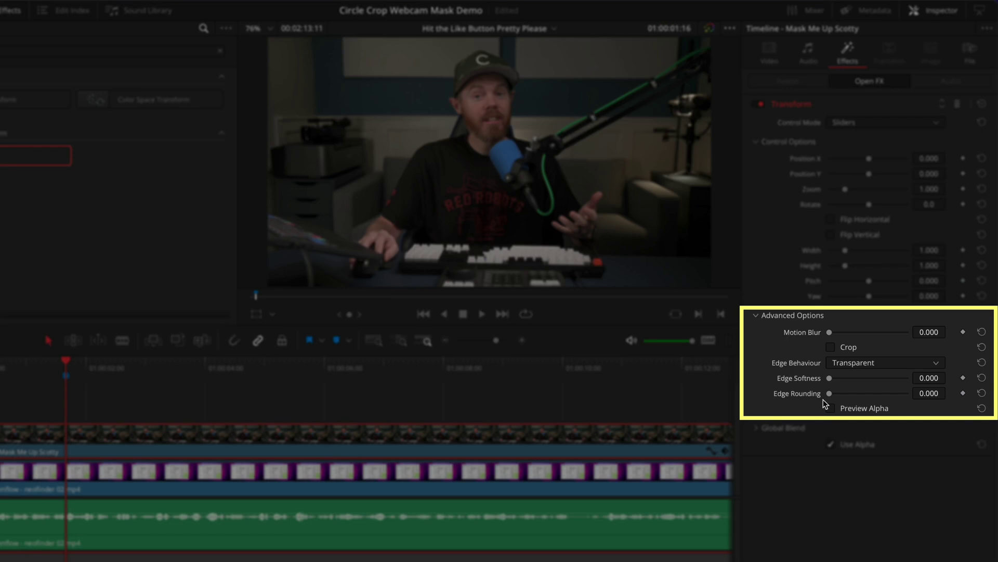
drag(830, 393, 909, 393)
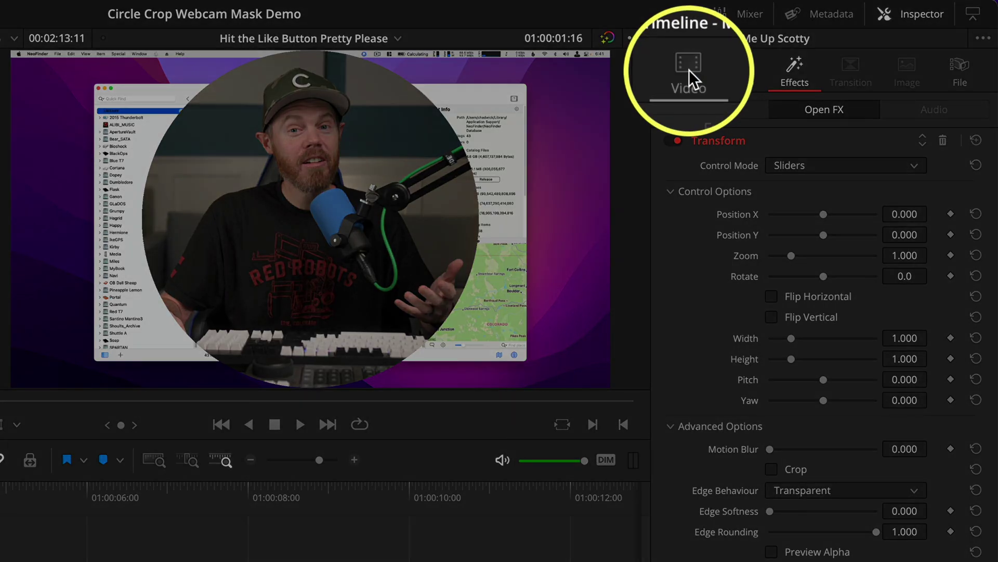
click(689, 69)
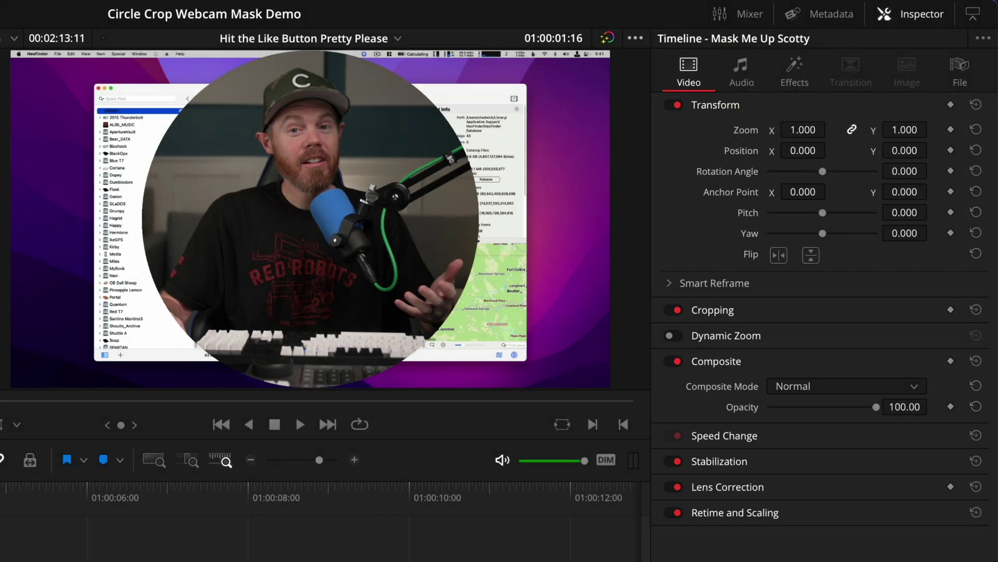
- Set the webcam's Zoom to 1.7 and Position to X 8, Y -383
mouse_move(803, 150)
mouse_down()
mouse_move(891, 135)
mouse_move(874, 150)
mouse_up()
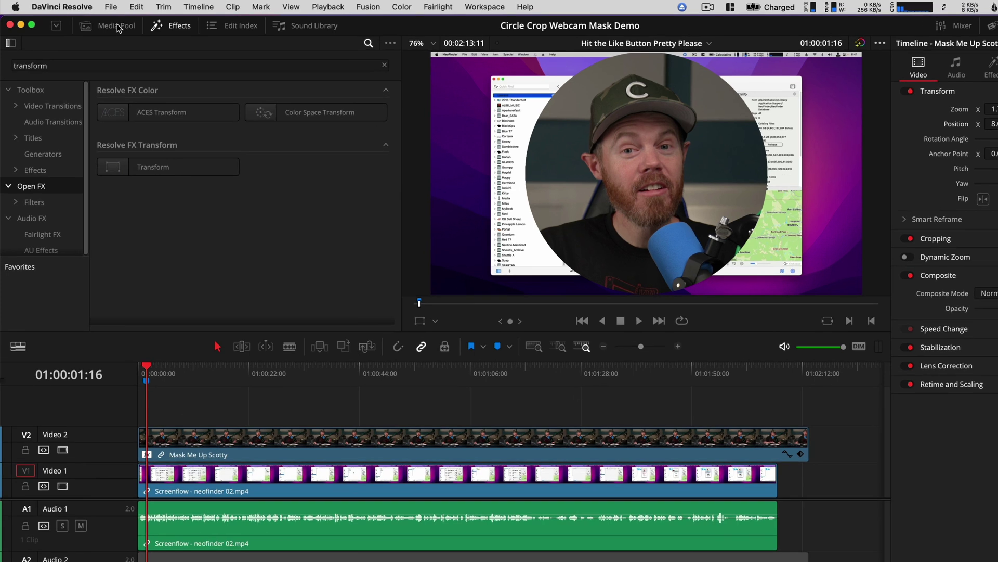
- Create a 10-minute-5-second Fusion composition named 'outline' in the footage bin
click(117, 26)
right_click(210, 173)
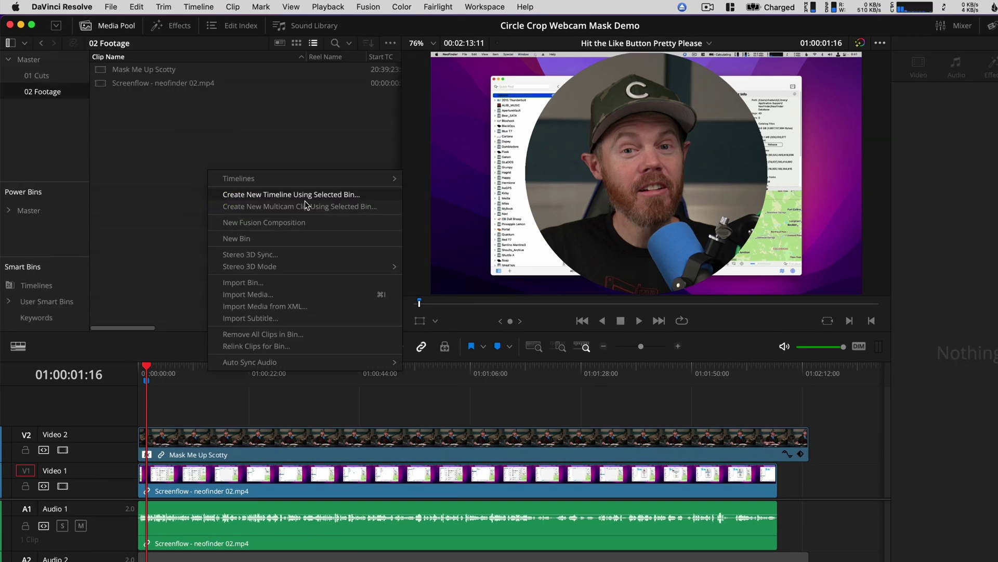
click(328, 223)
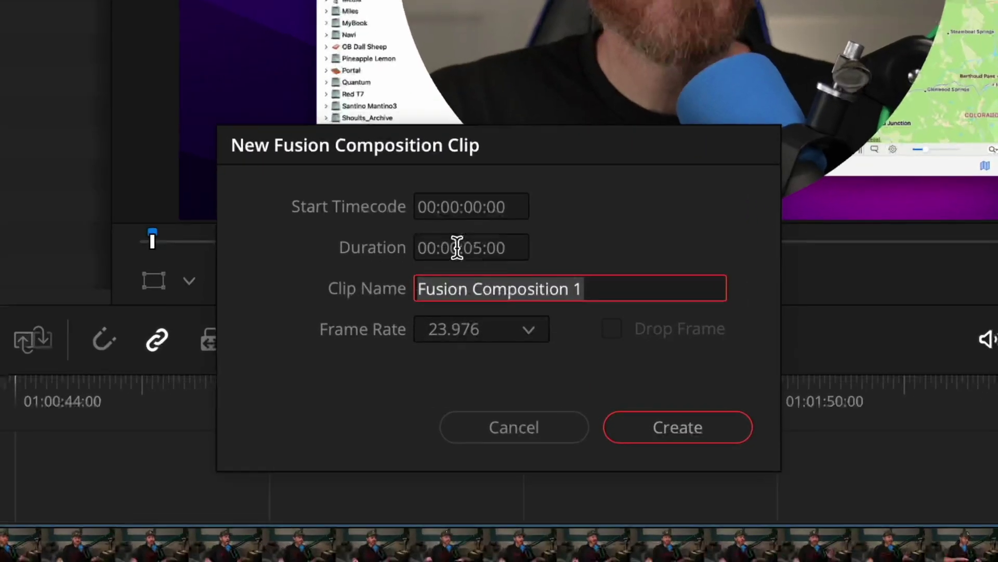
click(457, 247)
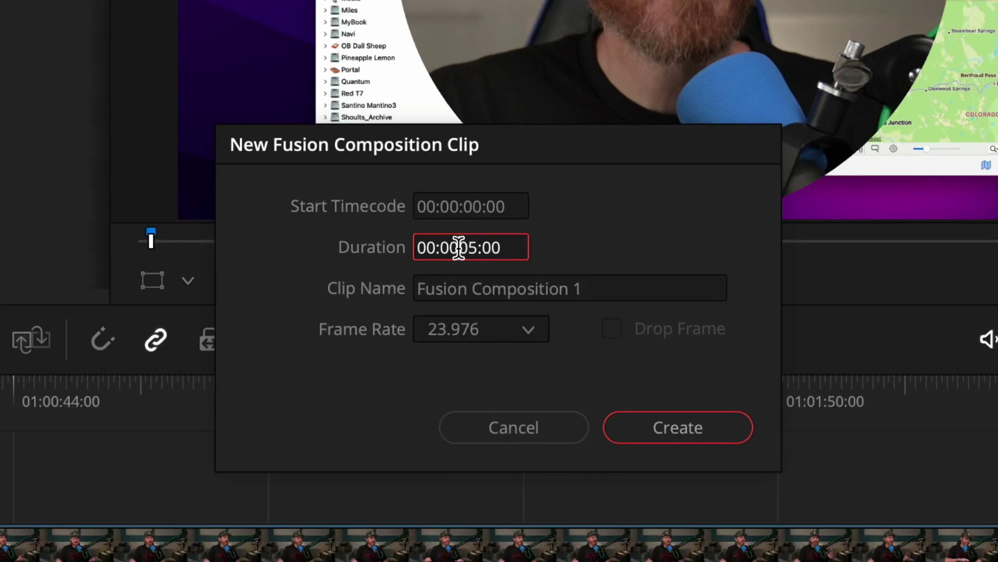
text(1)
double_click(500, 289)
text(outline)
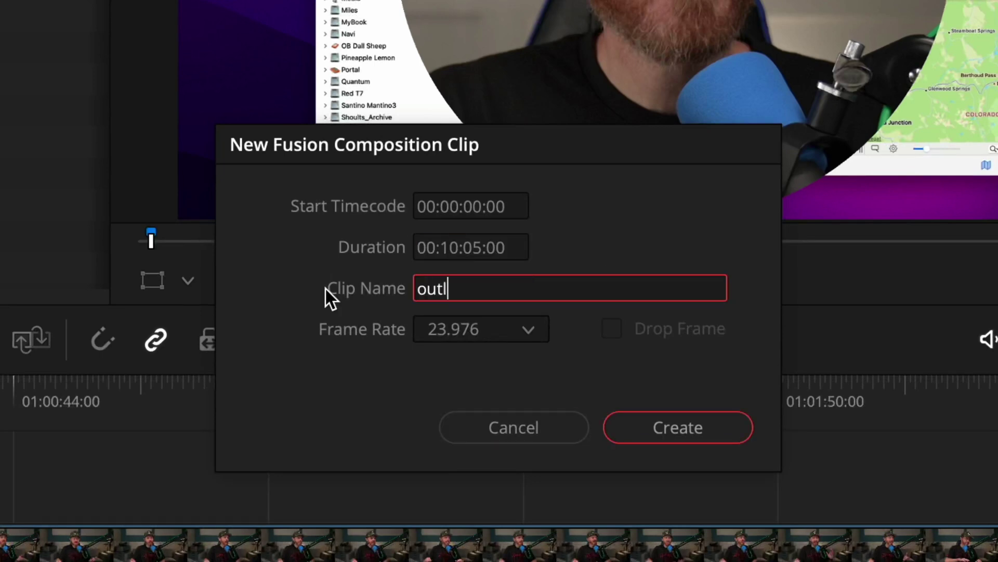
click(655, 432)
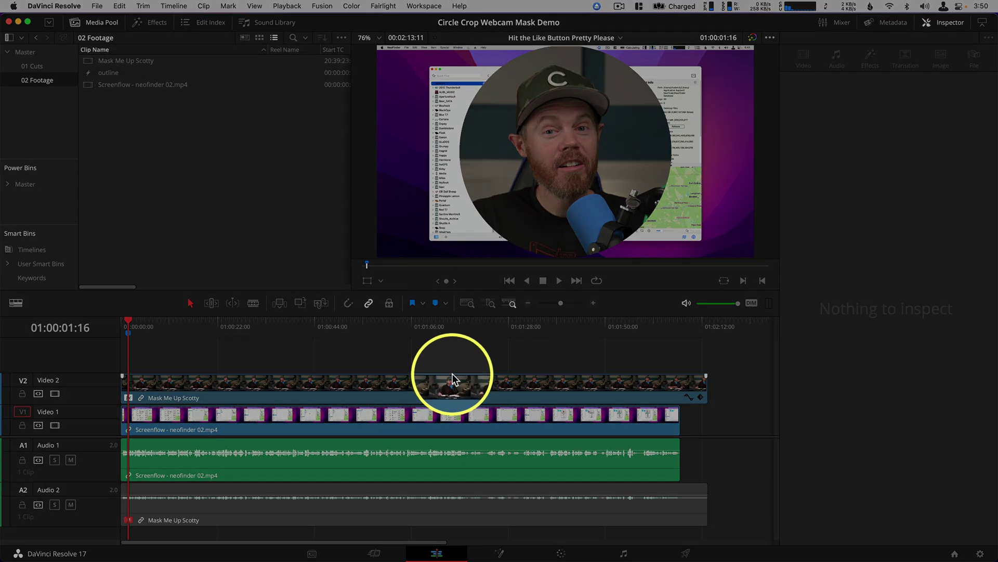
- Place 'outline' on Video 3 across the webcam clip's range and open it in Fusion
click(455, 383)
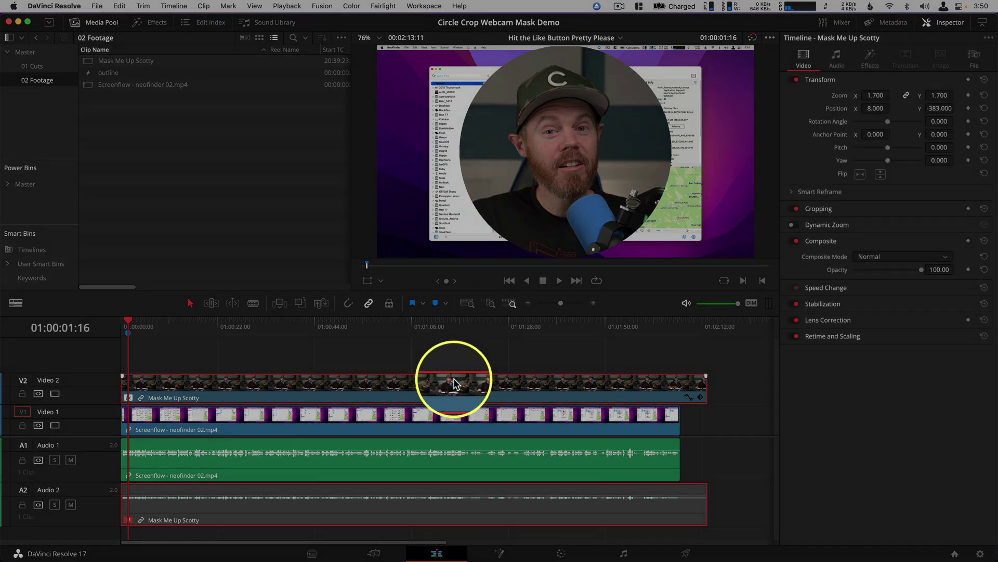
key(shift+a)
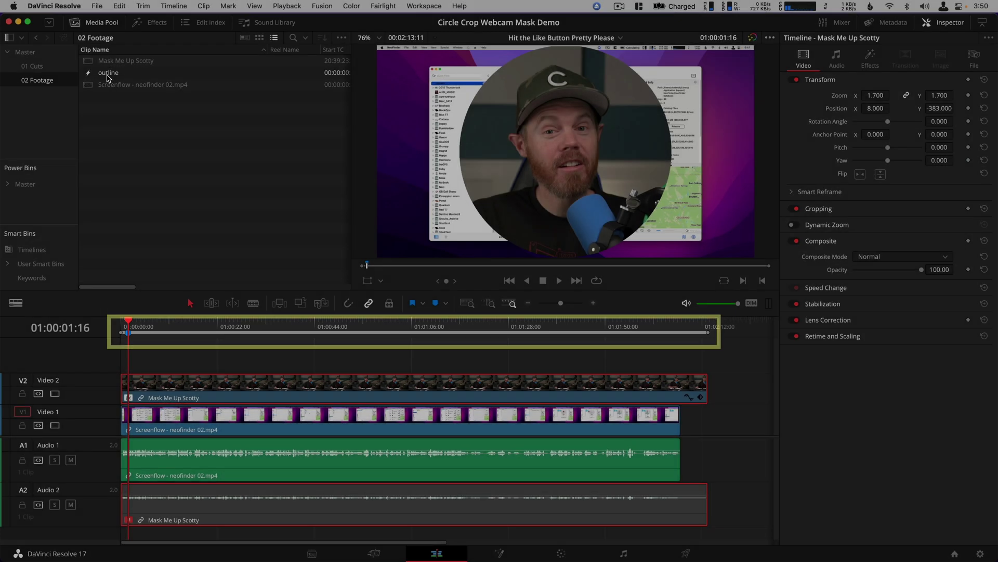
click(108, 72)
mouse_move(108, 72)
mouse_down()
mouse_move(587, 141)
mouse_move(729, 174)
mouse_up()
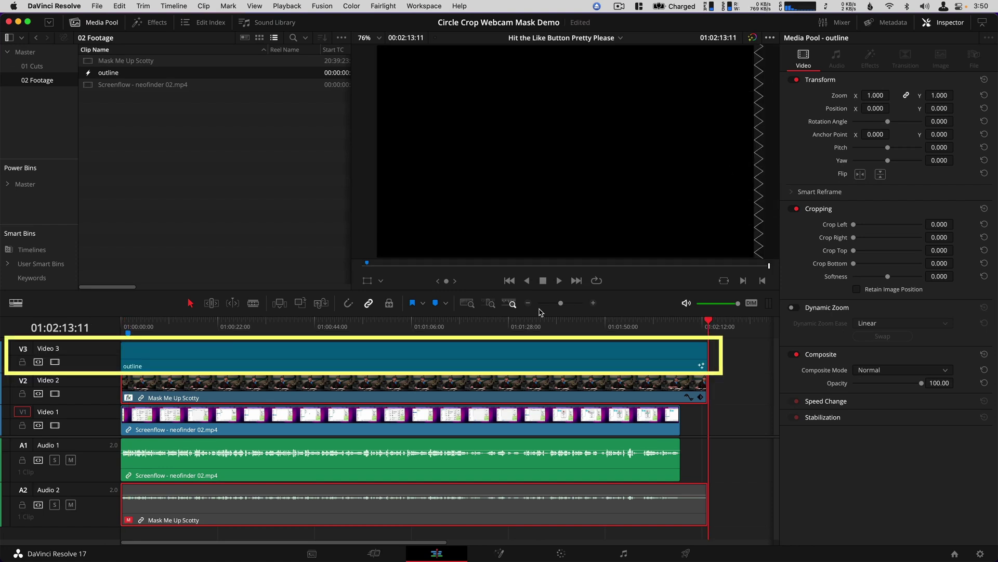
click(513, 329)
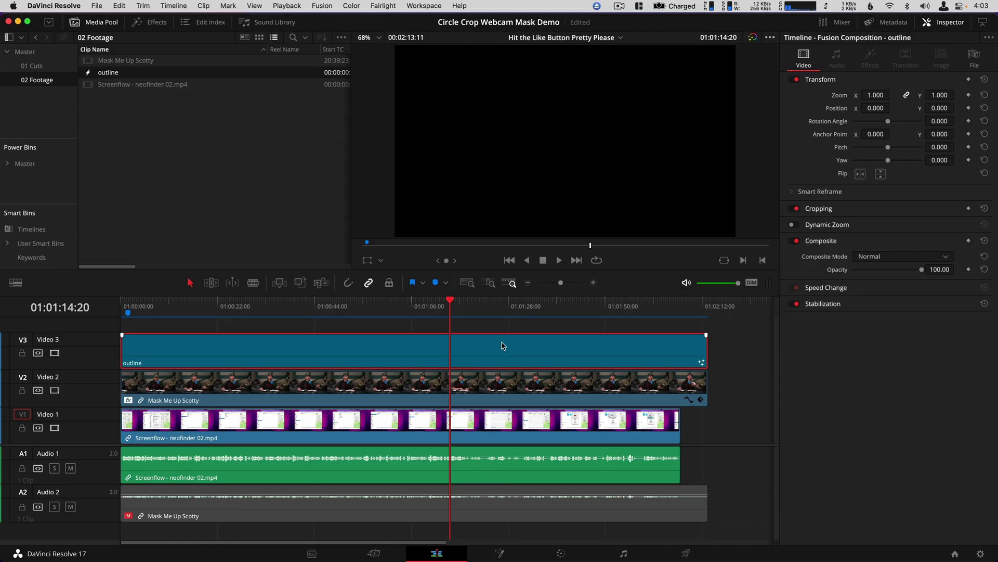
right_click(502, 346)
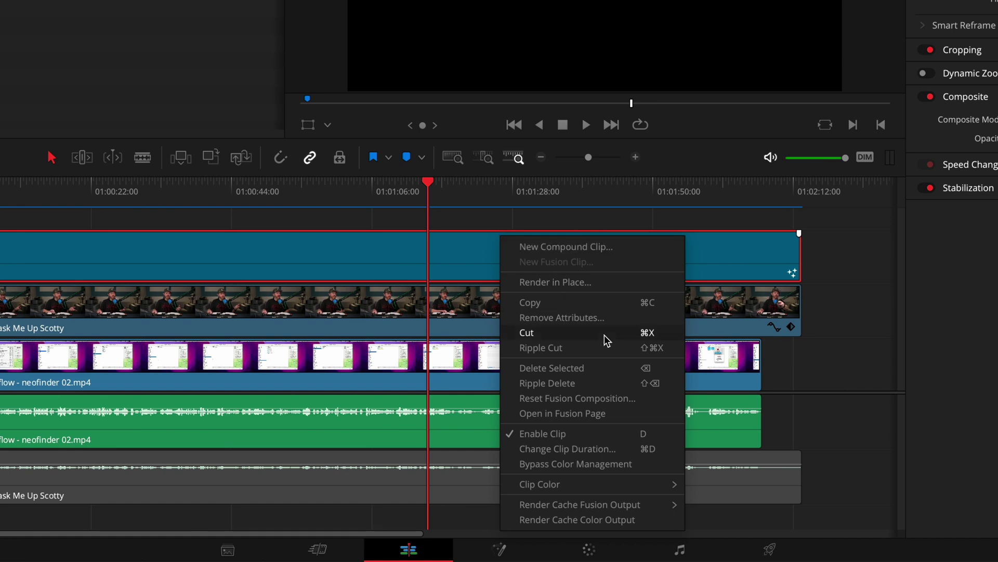
click(654, 413)
- Add sEllipse and sRender nodes from the Shape tools in the Effects library
click(157, 23)
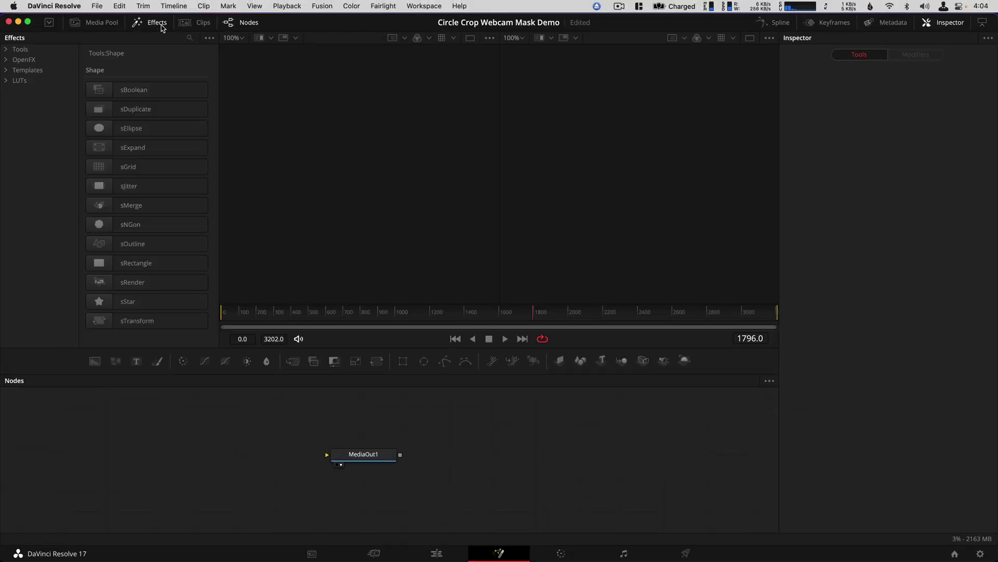
click(8, 50)
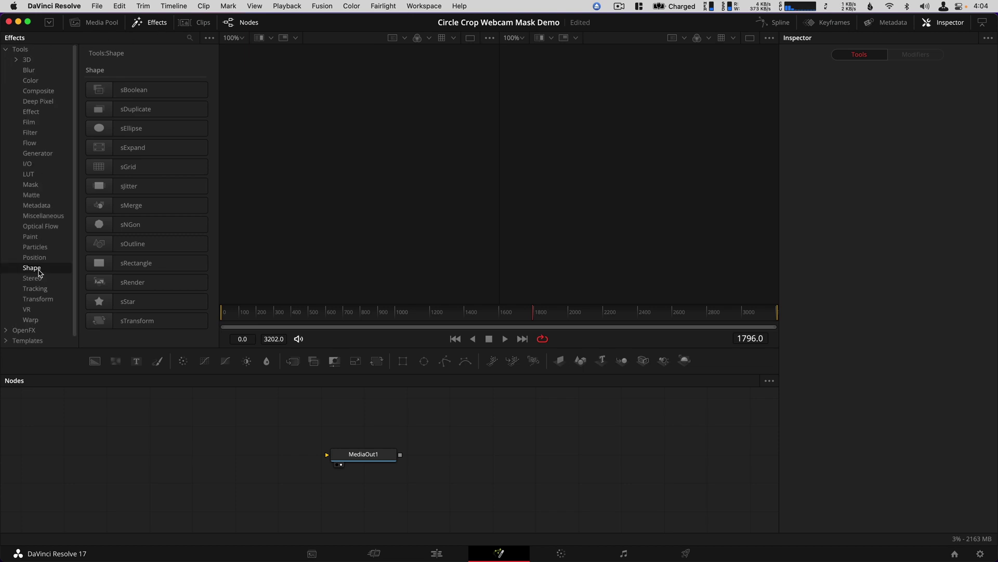
double_click(134, 129)
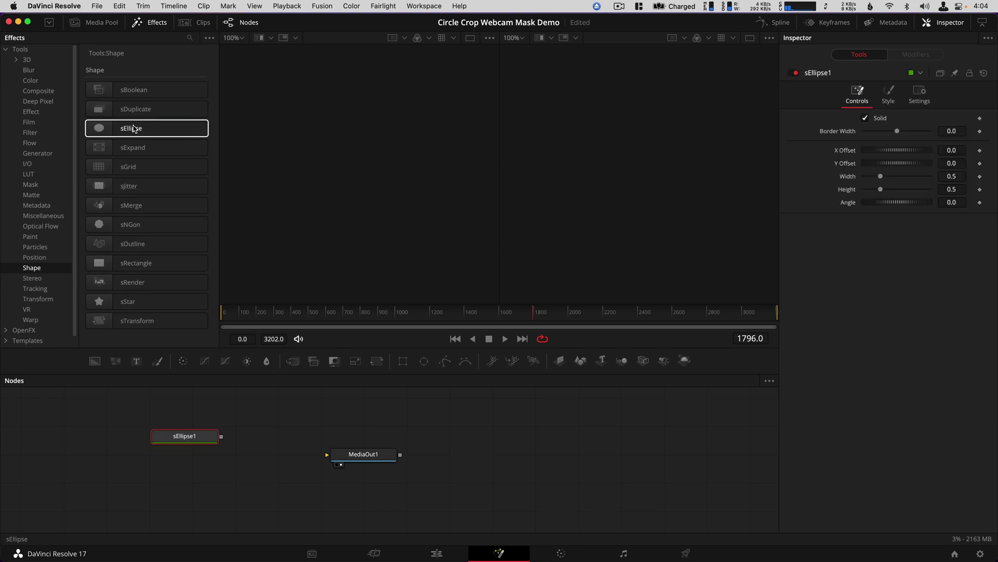
double_click(147, 281)
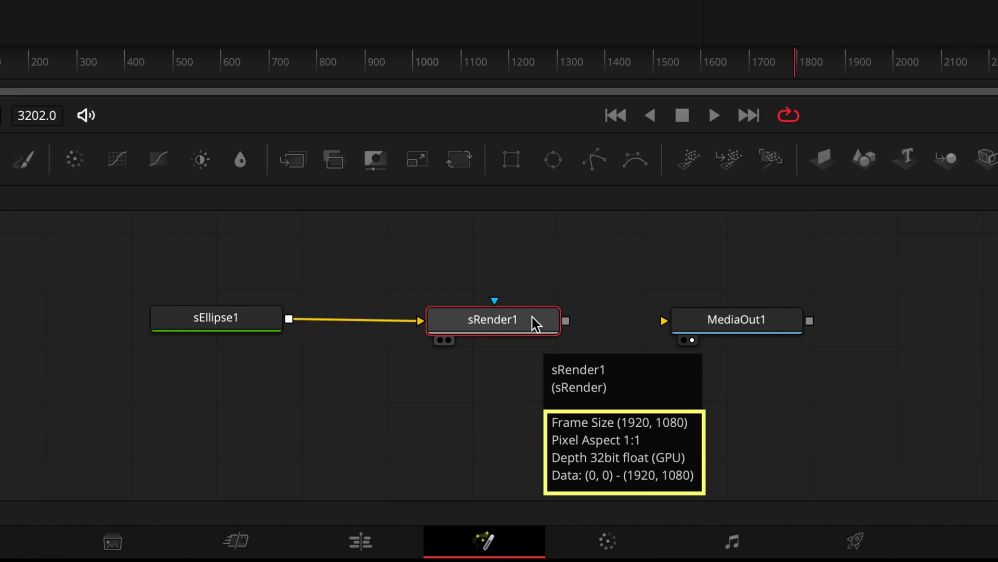
- Wire sEllipse1 into sRender1, and sRender1 into MediaOut1
drag(422, 320, 367, 323)
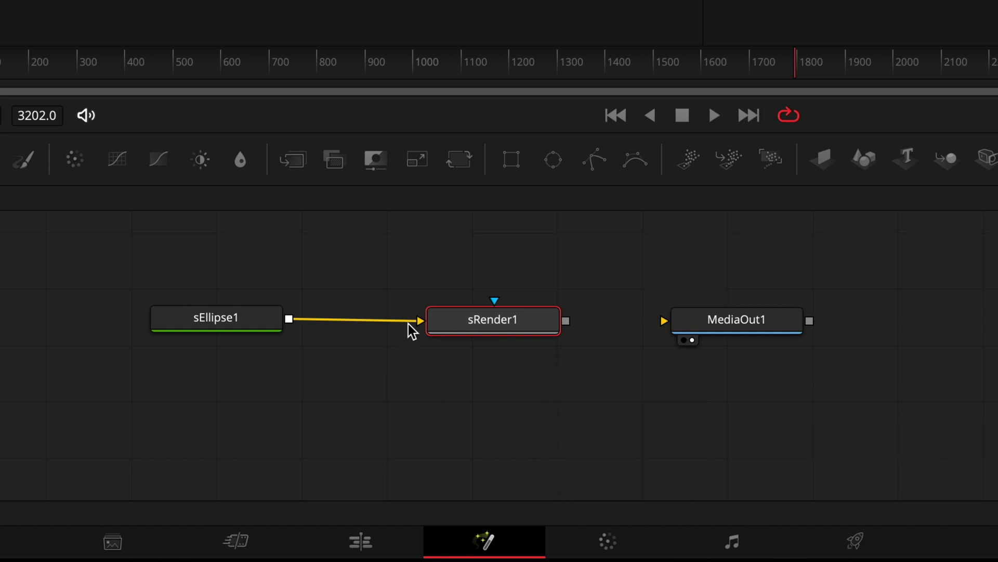
drag(289, 320, 307, 329)
drag(408, 325, 422, 321)
drag(567, 320, 588, 327)
drag(661, 334, 664, 322)
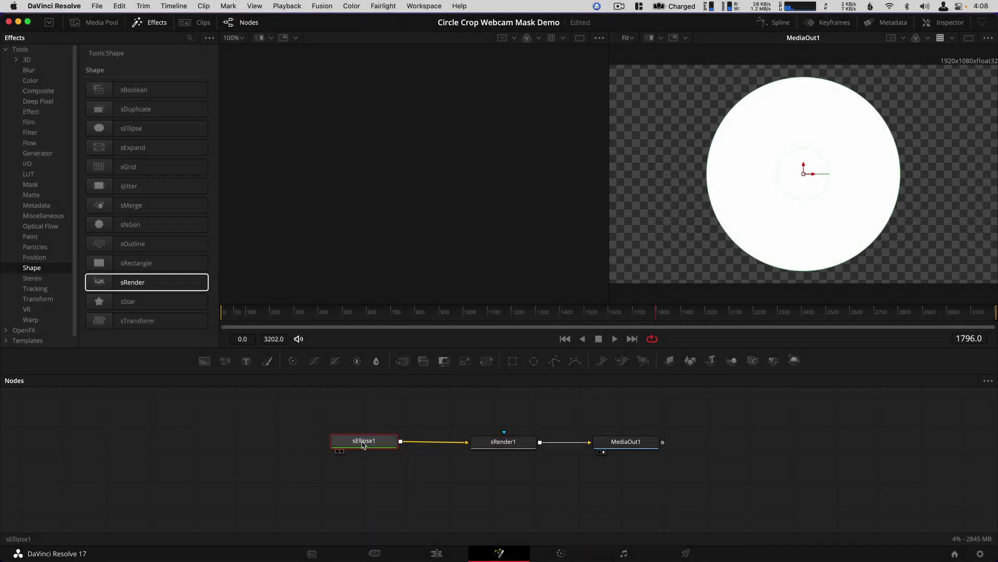
- Make sEllipse1 an unfilled outline with Border Width 0.019
click(936, 11)
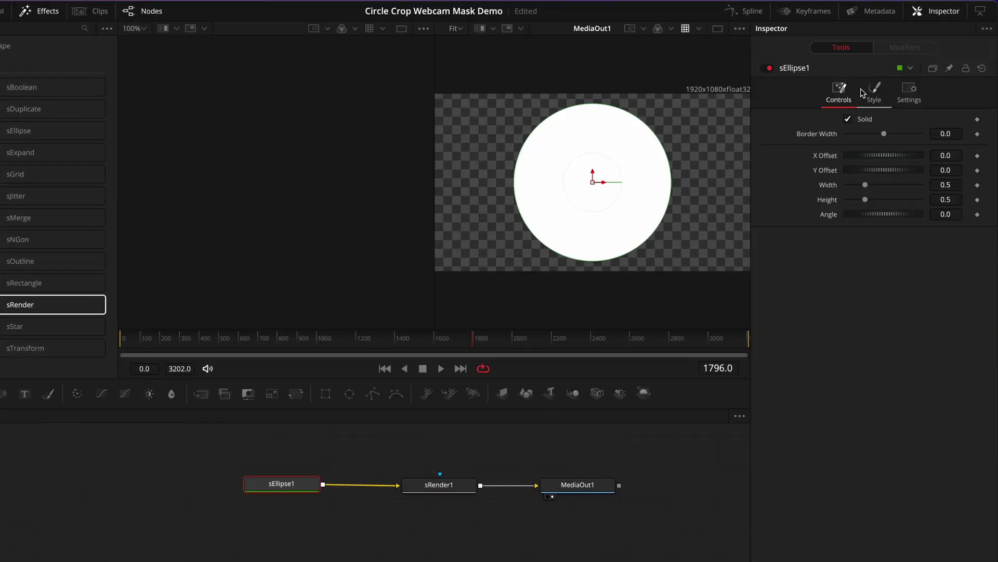
click(847, 120)
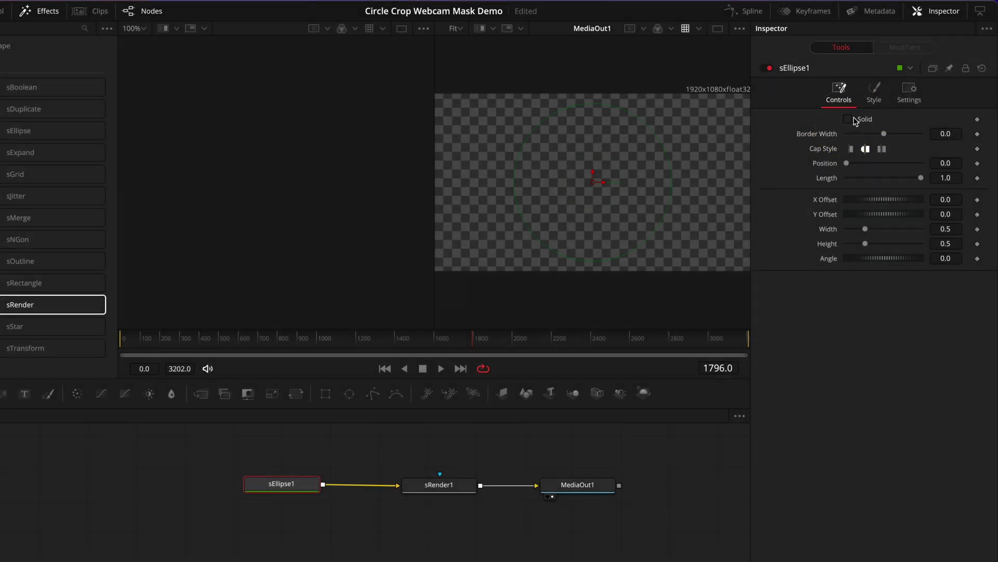
drag(885, 134, 889, 135)
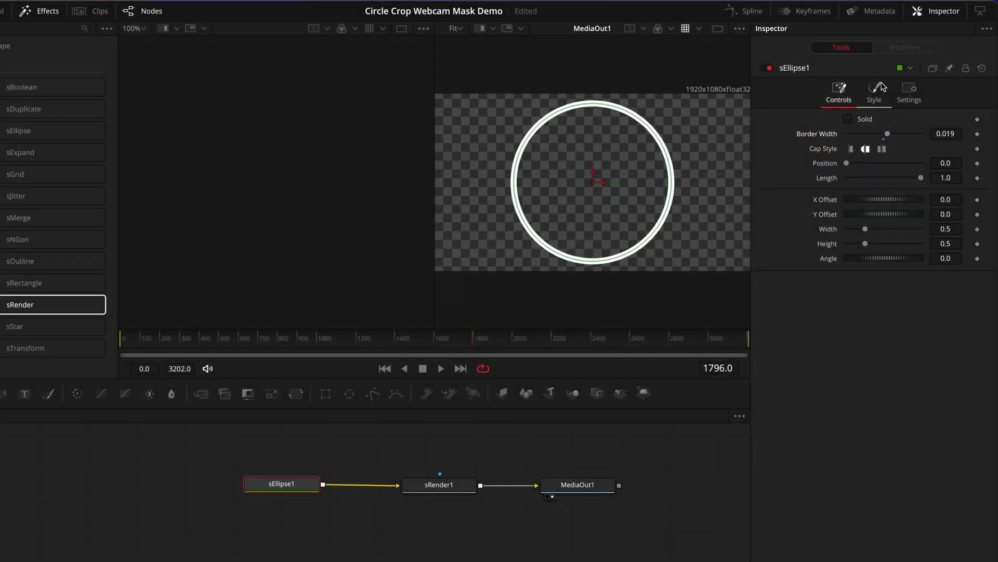
- Color the ring yellow and return to the Edit page timeline
click(879, 89)
click(882, 121)
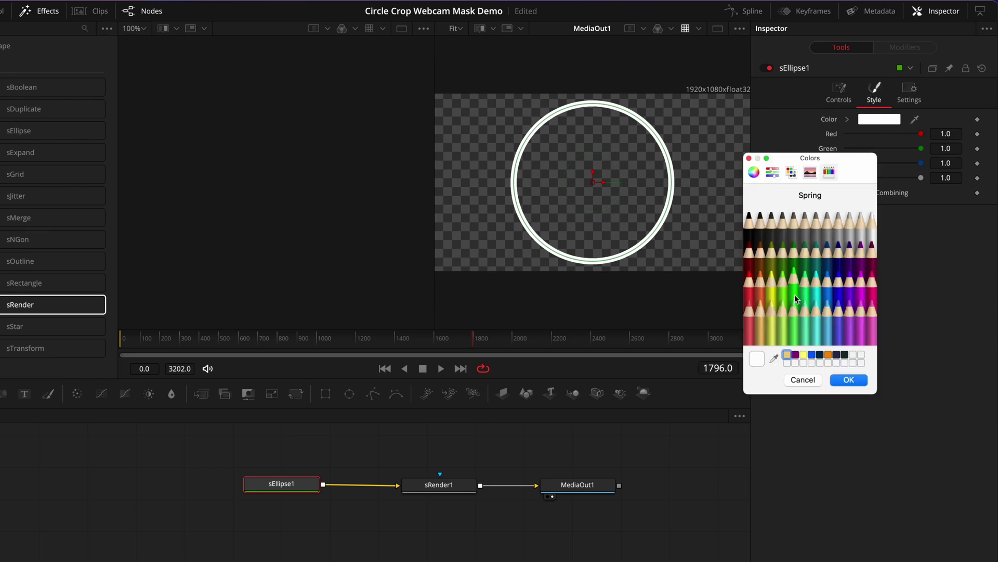
click(775, 317)
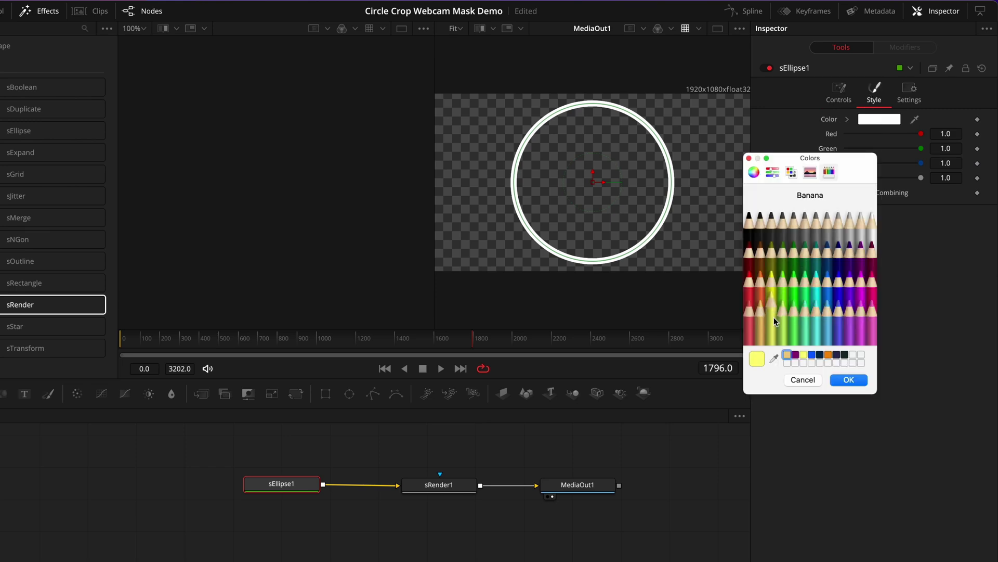
click(848, 379)
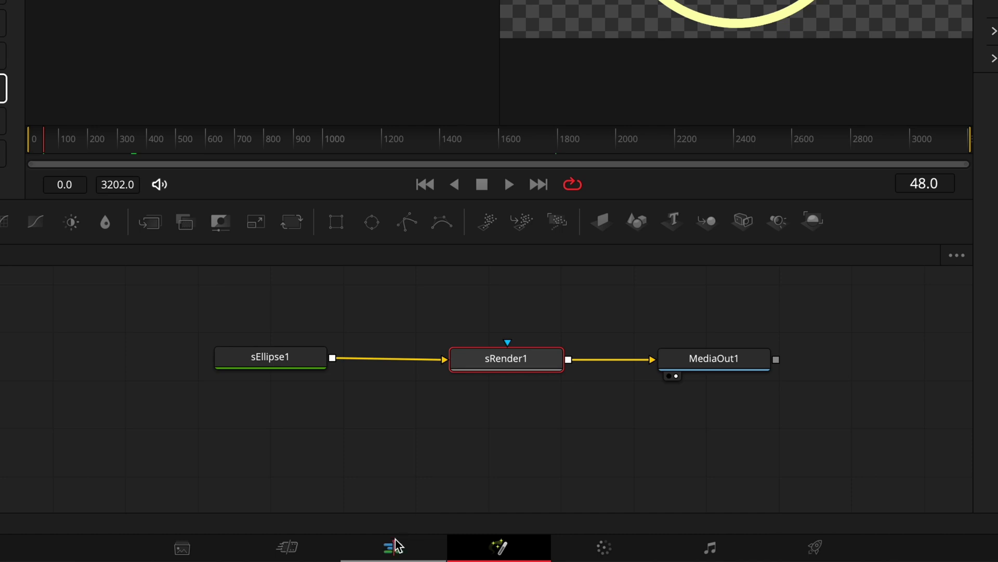
click(437, 553)
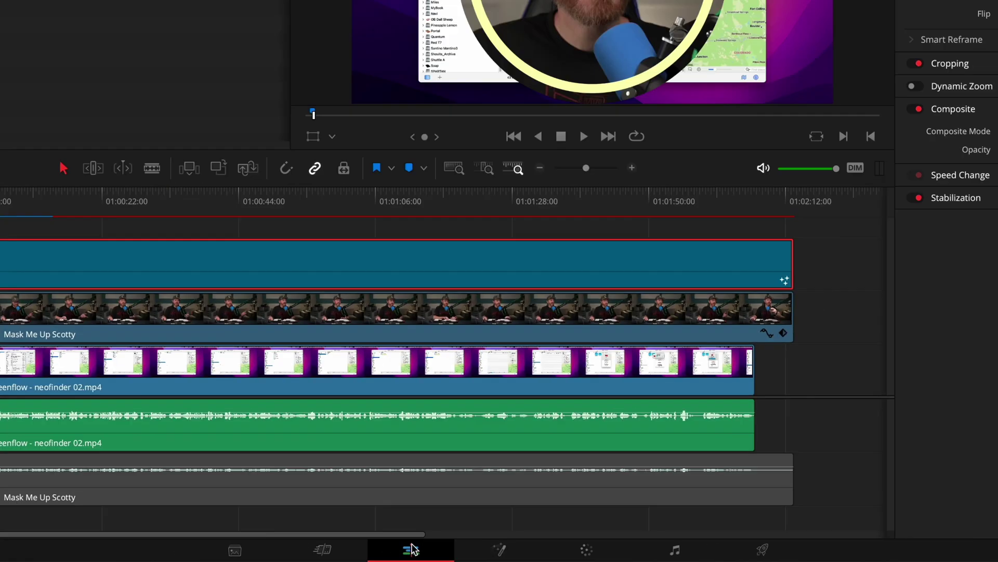
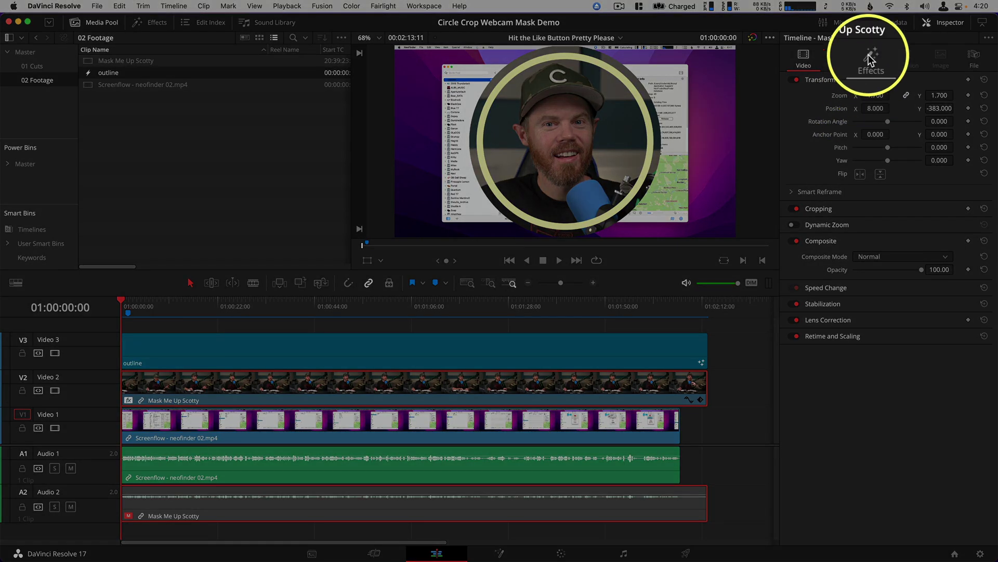
- Set the webcam clip's Transform Zoom to about 0.92 to fit inside the yellow ring
click(872, 59)
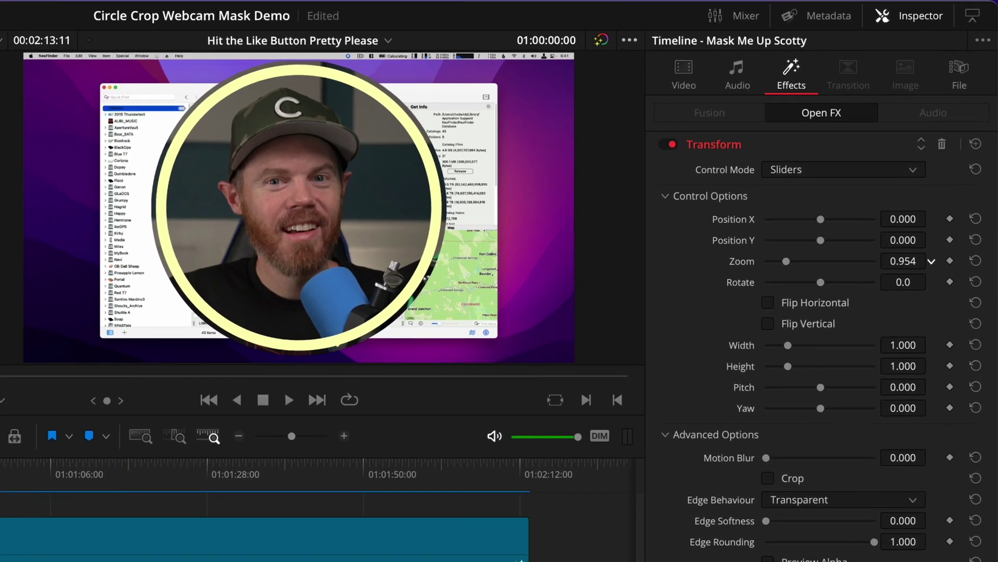
drag(941, 174, 938, 175)
double_click(905, 262)
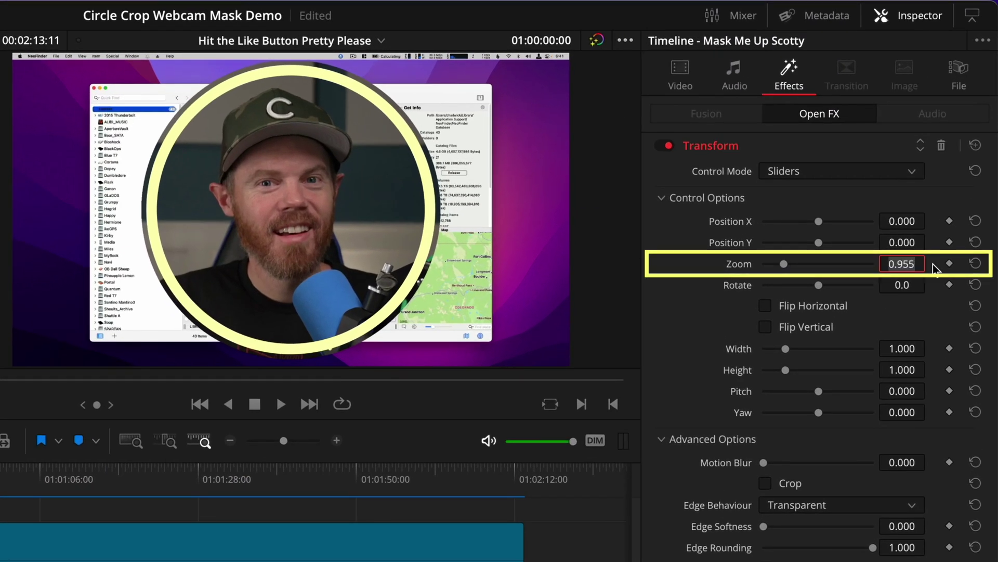
key(Down)
key(Left)
key(Down)
key(Down)
key(Down)
key(Down)
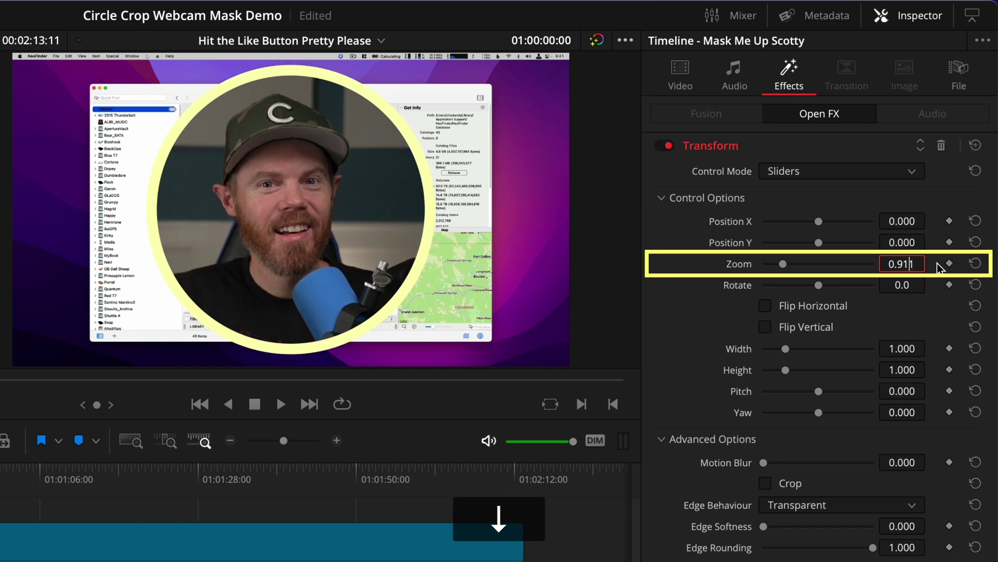
key(Up)
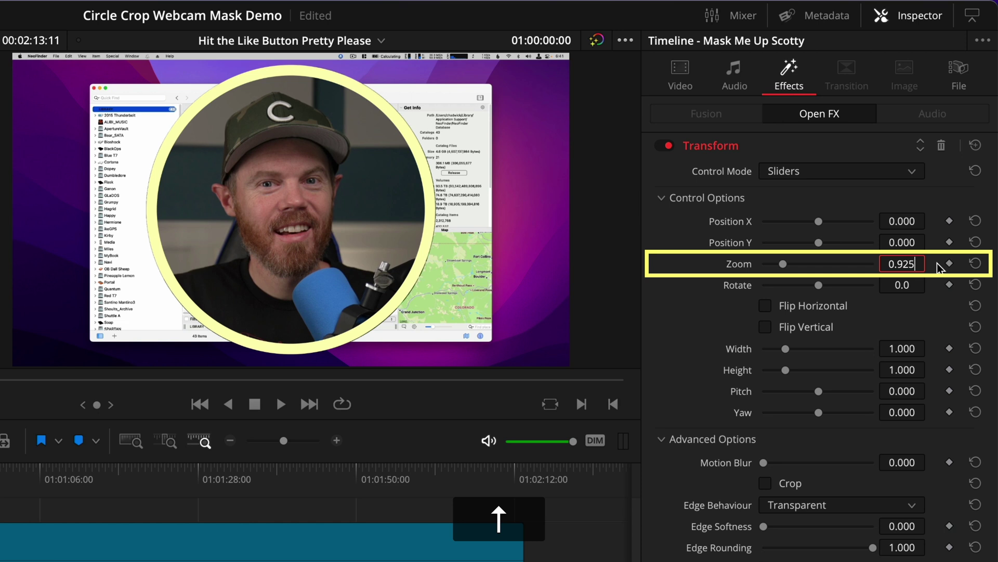
key(Down)
key(Down)
key(Down)
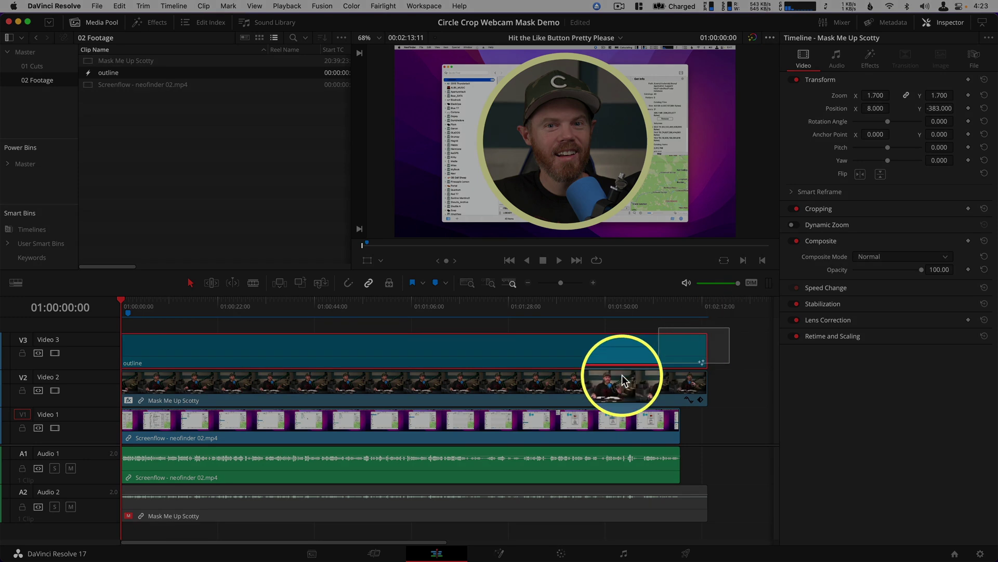
- Merge the V2 and V3 webcam and outline clips into a compound clip named 'webcam'
click(587, 384)
right_click(508, 349)
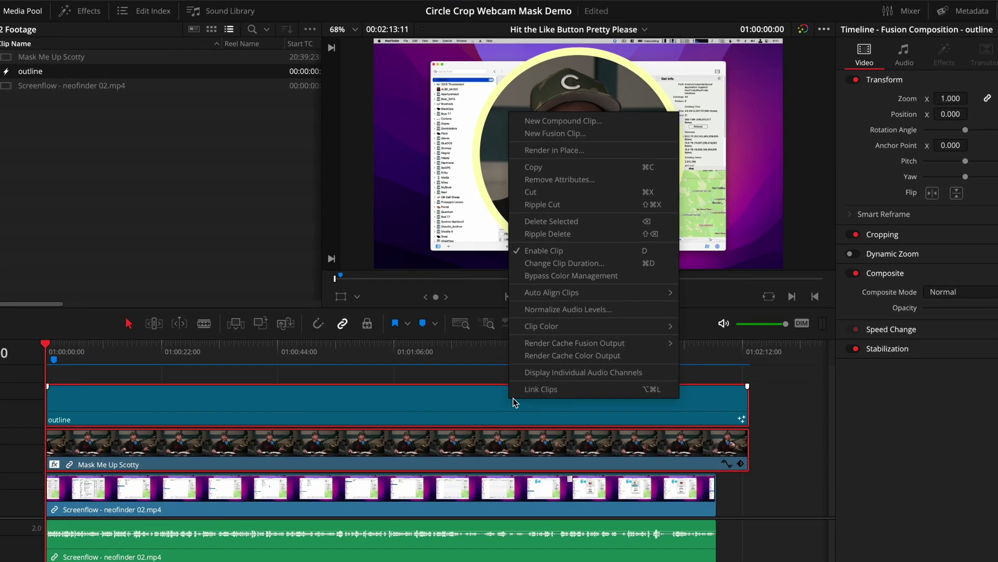
click(624, 121)
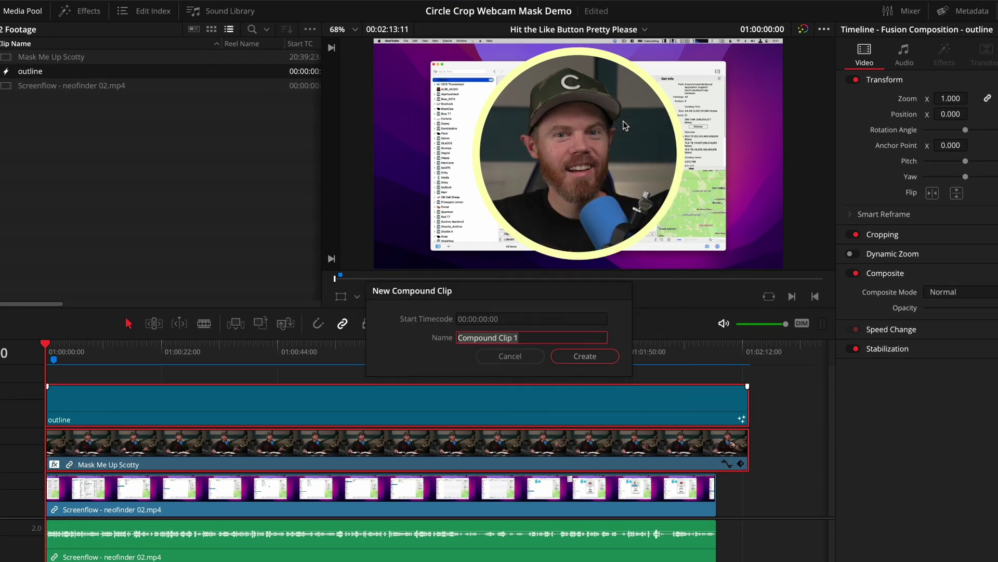
text(webc)
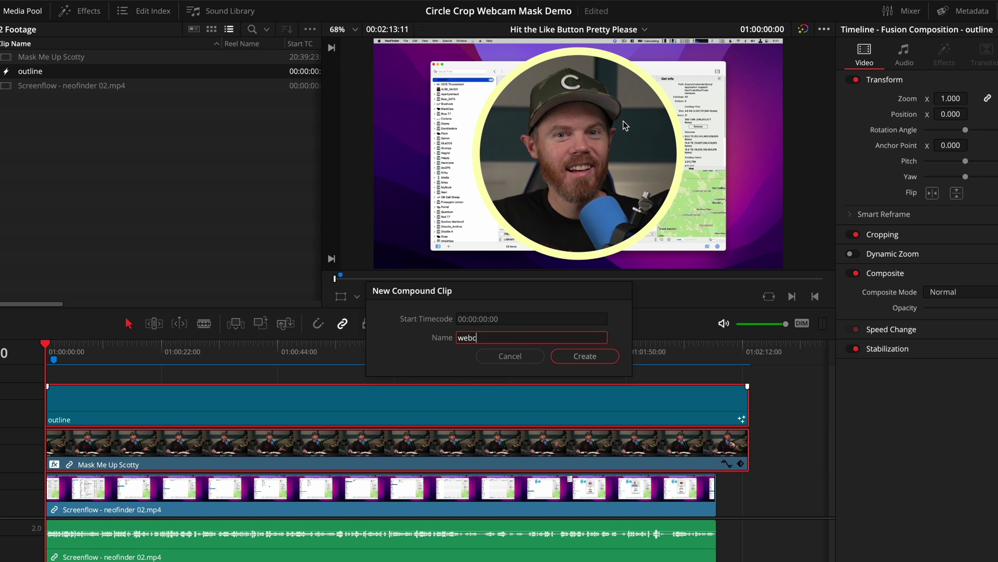
text(am)
key(Return)
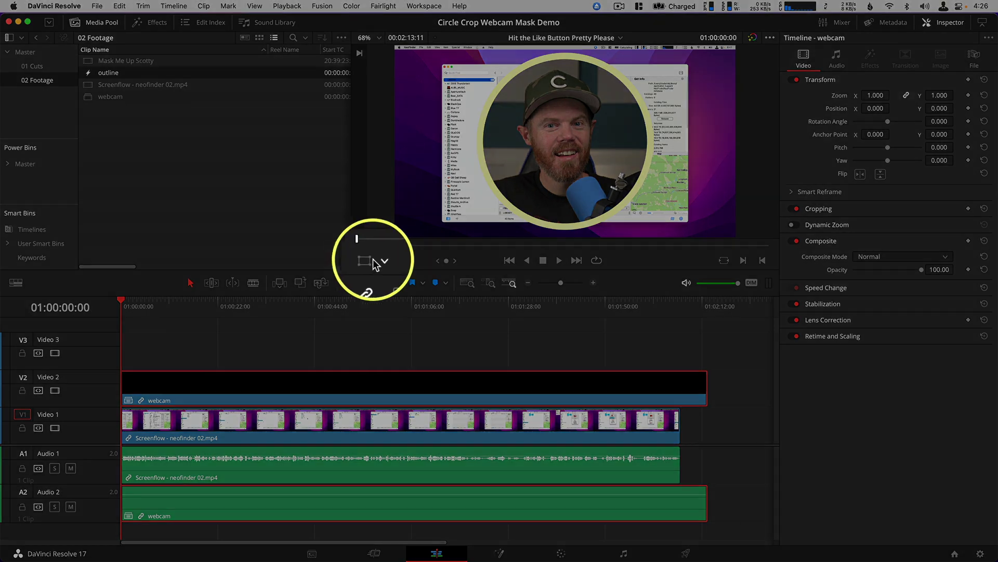
- Scale the webcam circle to 0.360 and move it into the lower-left corner
click(368, 259)
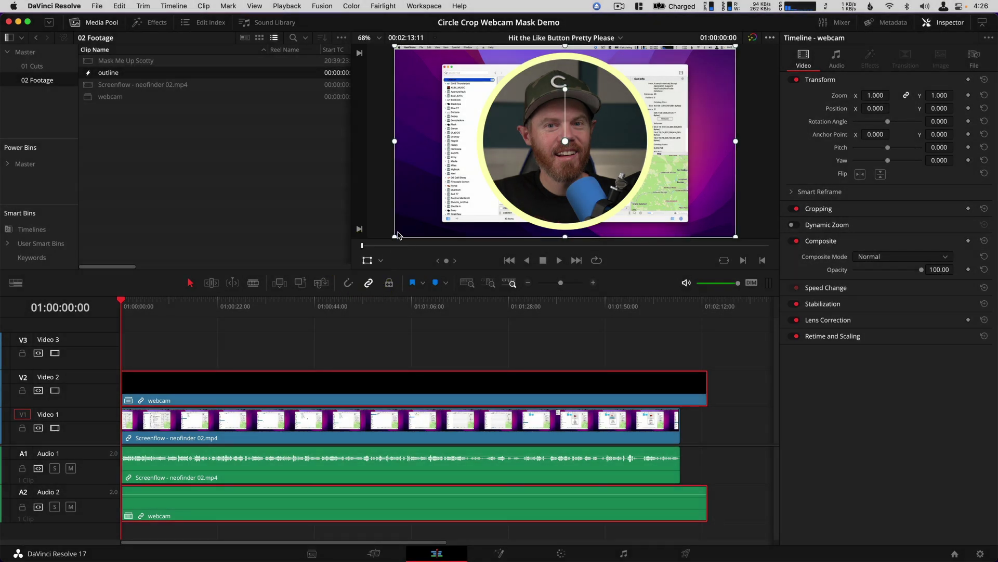
drag(395, 238, 491, 200)
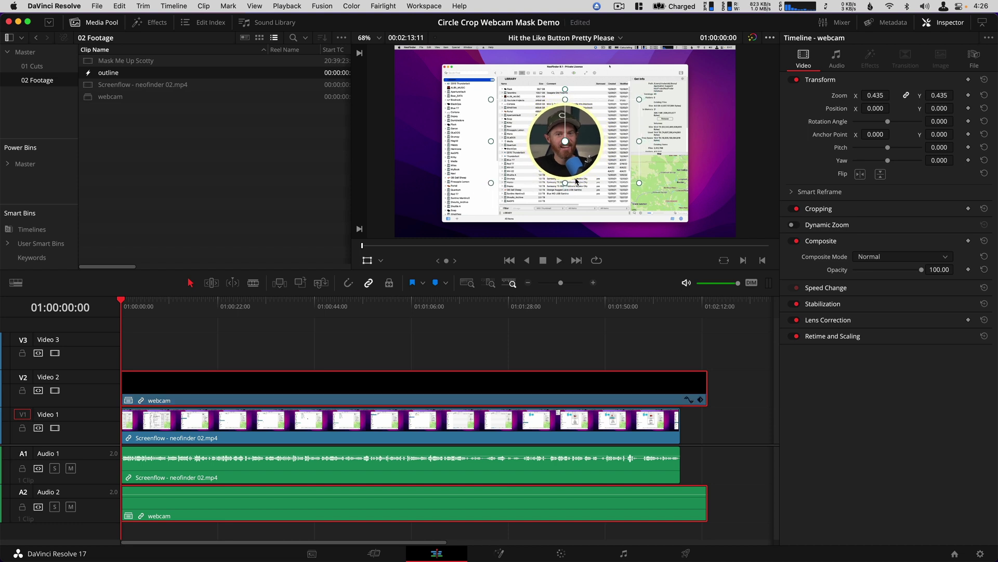
drag(586, 156, 495, 195)
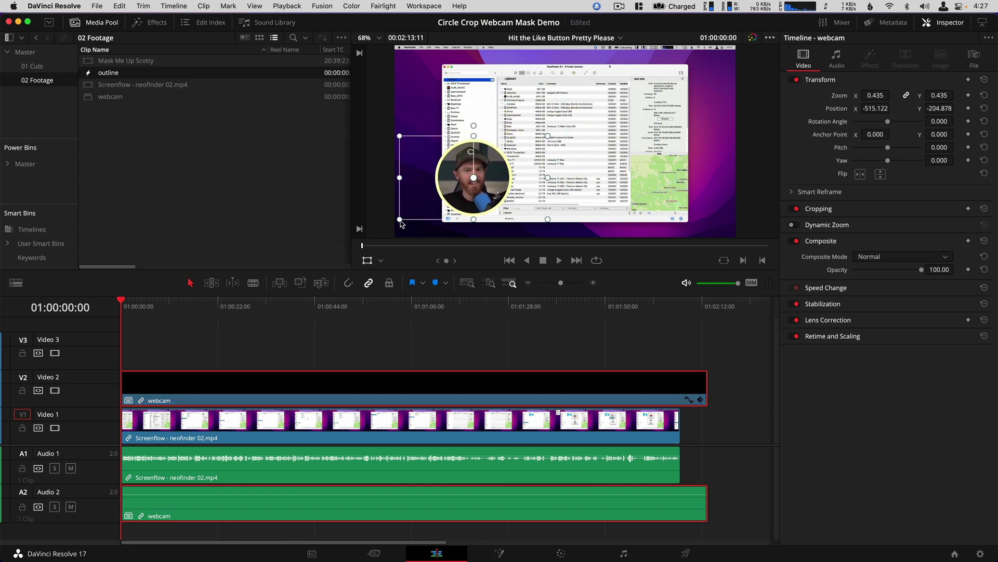
drag(400, 224, 421, 211)
drag(468, 179, 432, 220)
click(366, 260)
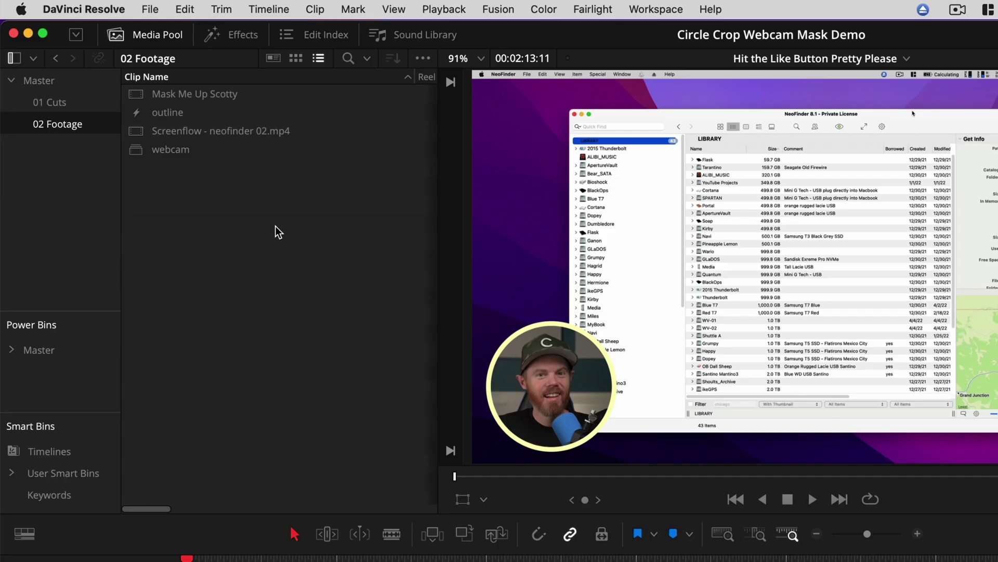
- Apply Resolve FX Drop Shadow from the Effects Library to the webcam clip on V2
click(245, 35)
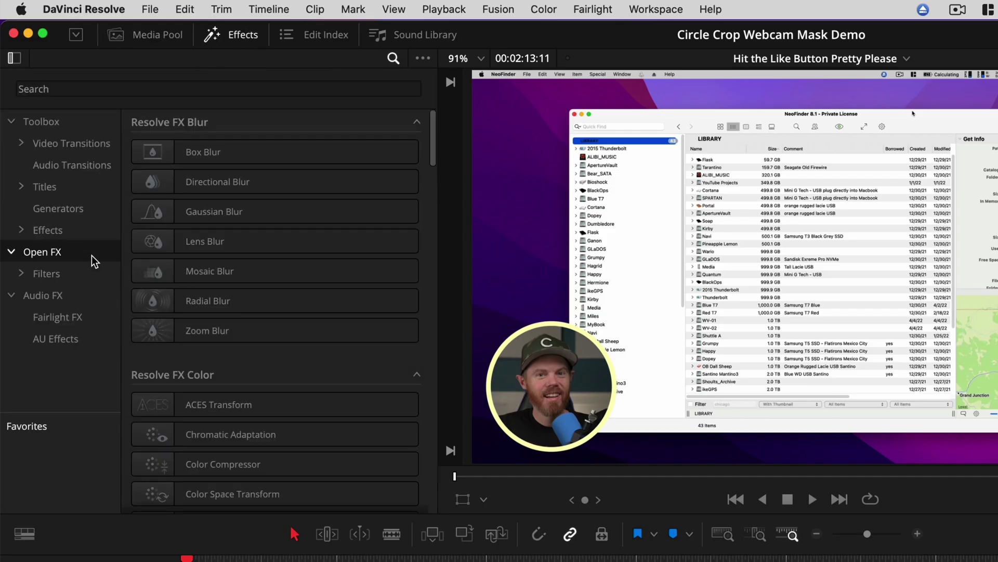
click(148, 88)
text(drop)
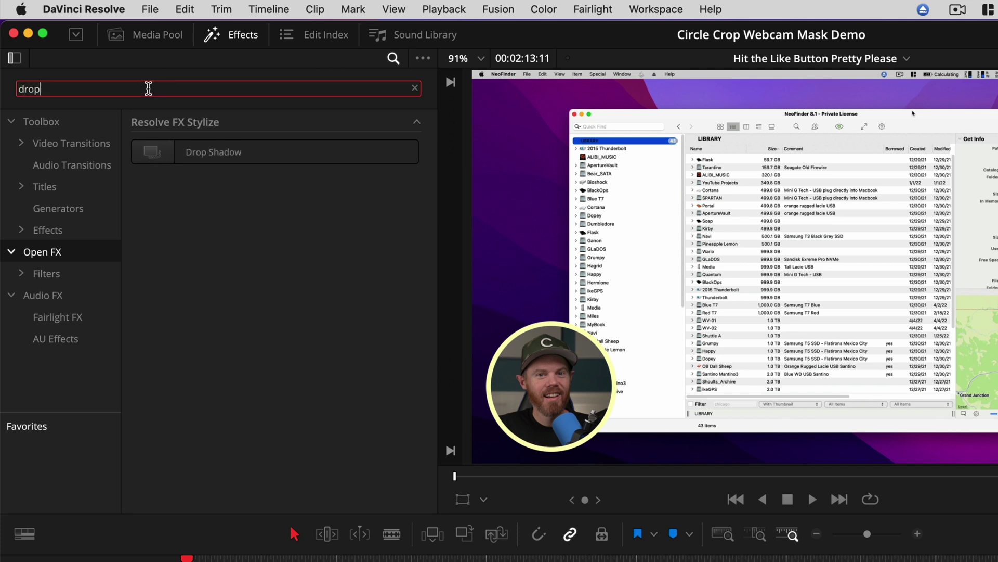
mouse_move(207, 151)
mouse_down()
mouse_move(216, 329)
mouse_move(255, 403)
mouse_up()
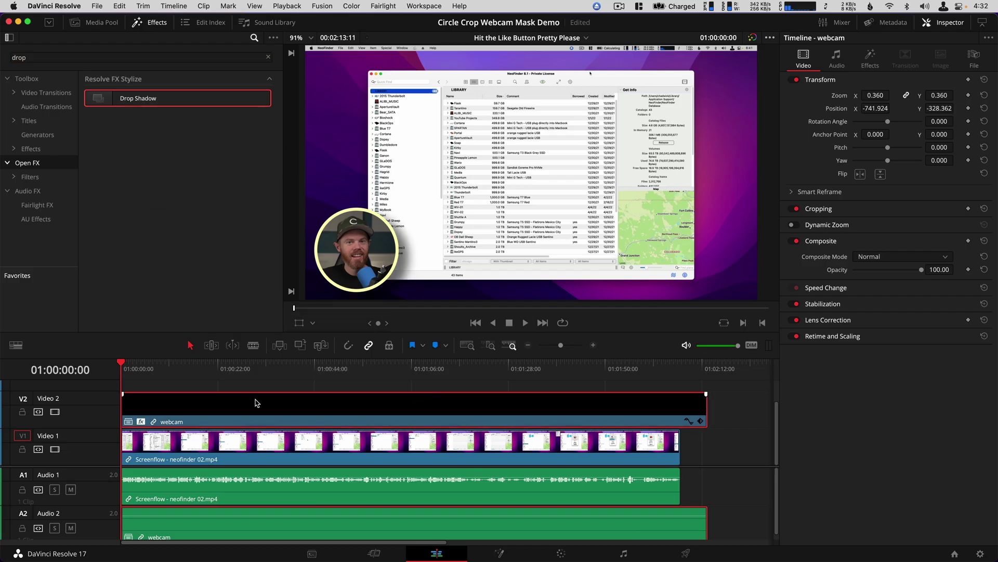
- Set the Drop Shadow distance to 0.083, blur to 0.110, and angle to 91.0
click(872, 54)
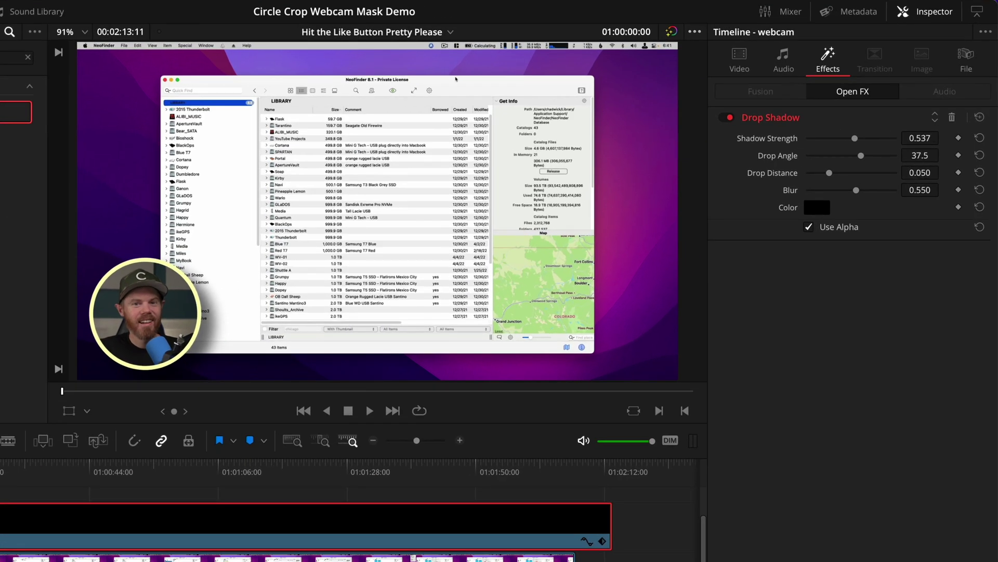
drag(831, 172, 844, 172)
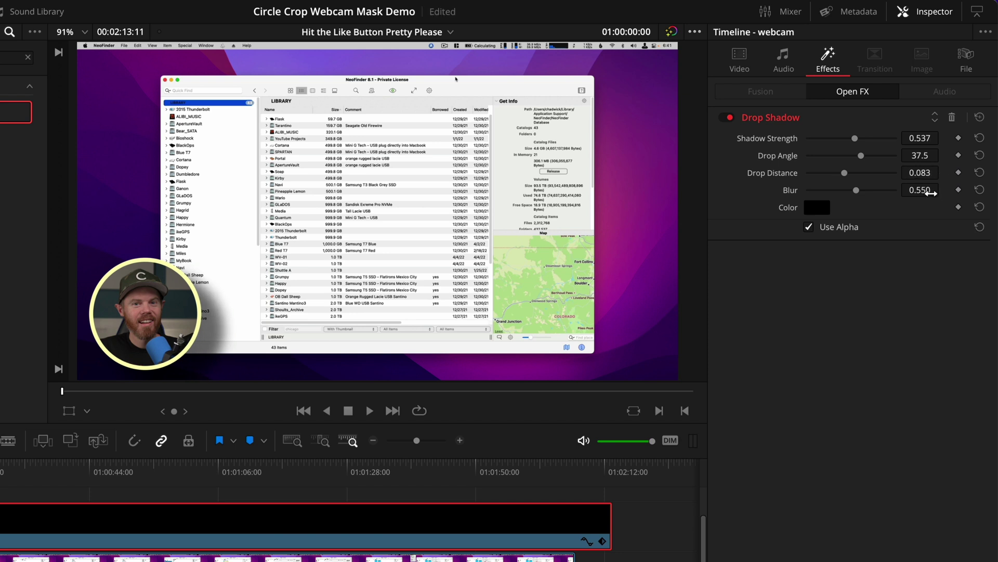
drag(931, 193, 917, 190)
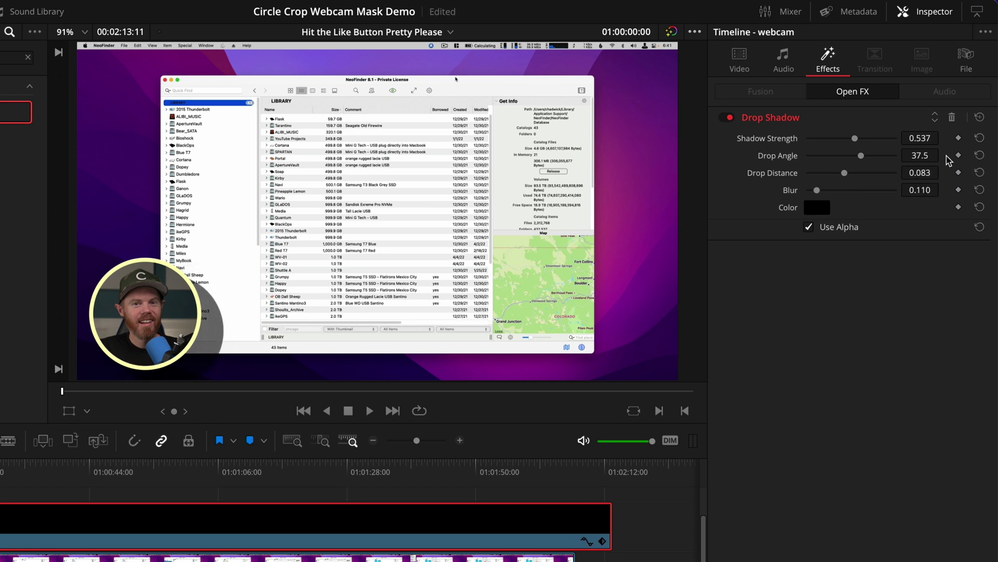
drag(860, 155, 875, 155)
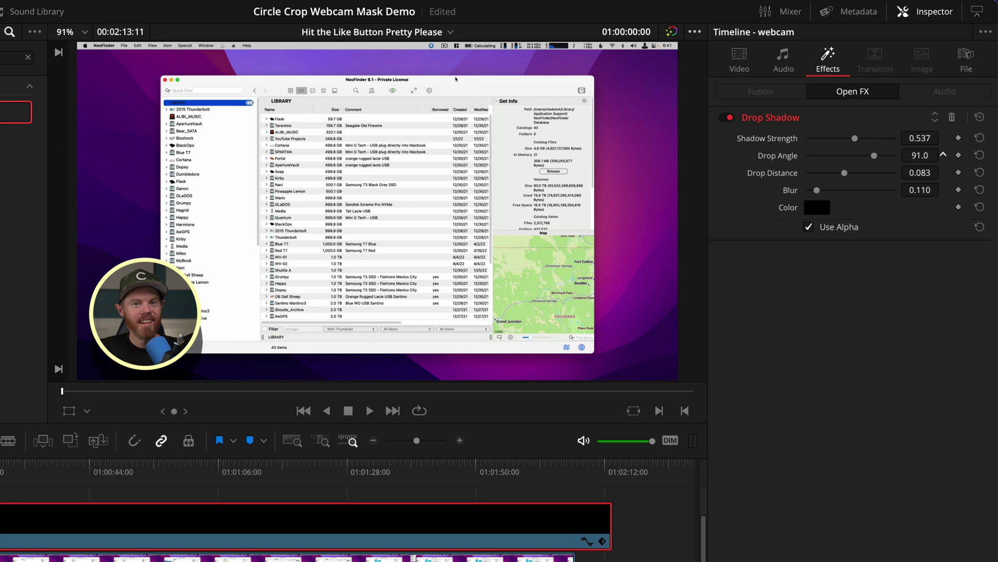